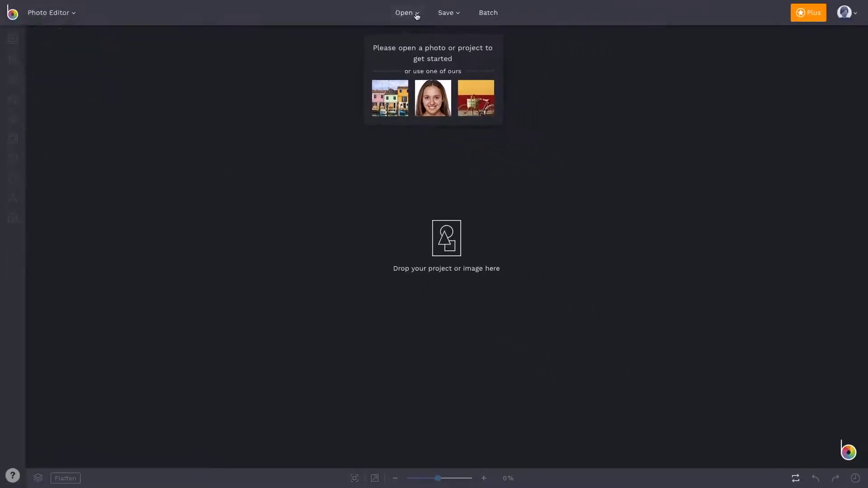
Load the sample lake landscape, apply Vibrant Colors DLX, then set HDR DLX to about half strength.
{"action": "left_click", "coordinate": [415, 13]}
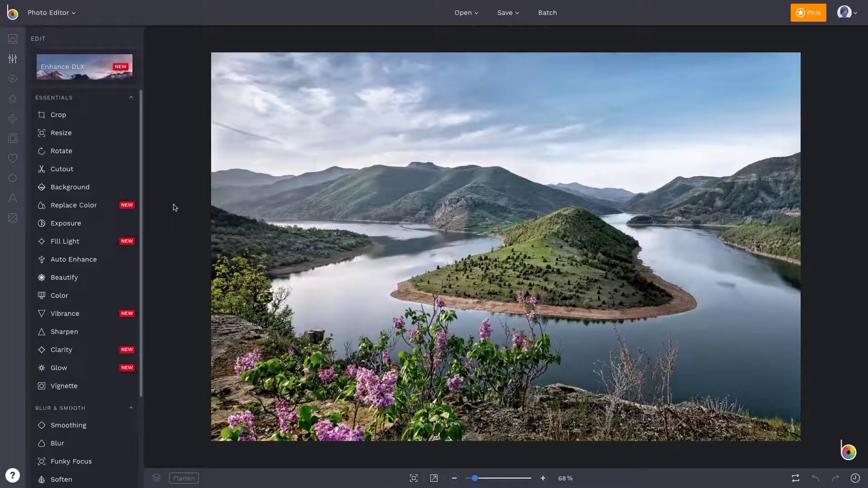
{"action": "left_click", "coordinate": [107, 71]}
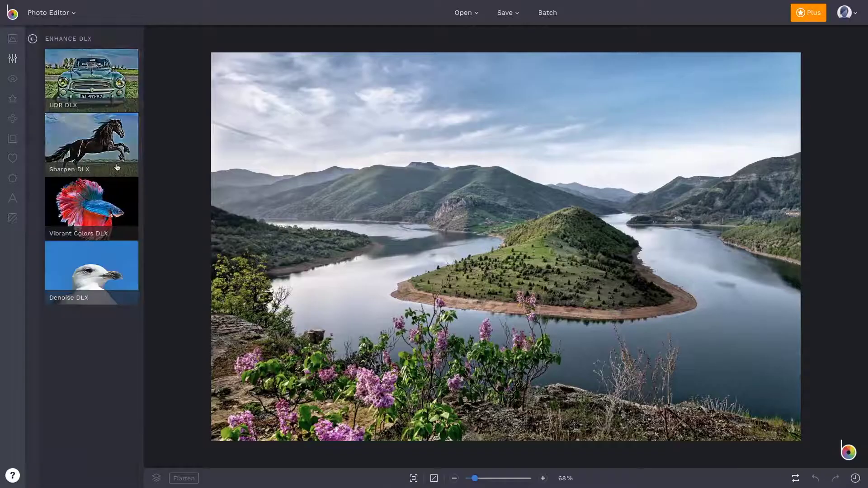
{"action": "left_click", "coordinate": [61, 233]}
{"action": "left_click", "coordinate": [115, 209]}
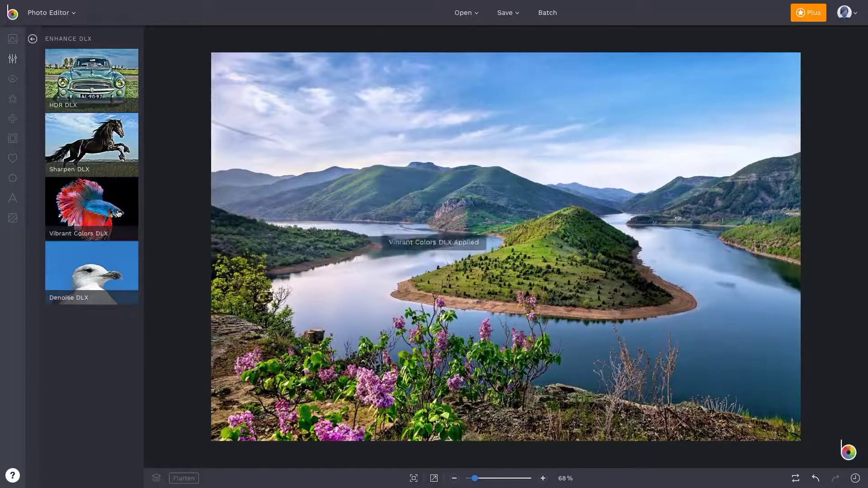
{"action": "left_click", "coordinate": [61, 103]}
{"action": "left_click_drag", "start_coordinate": [62, 103], "coordinate": [92, 103]}
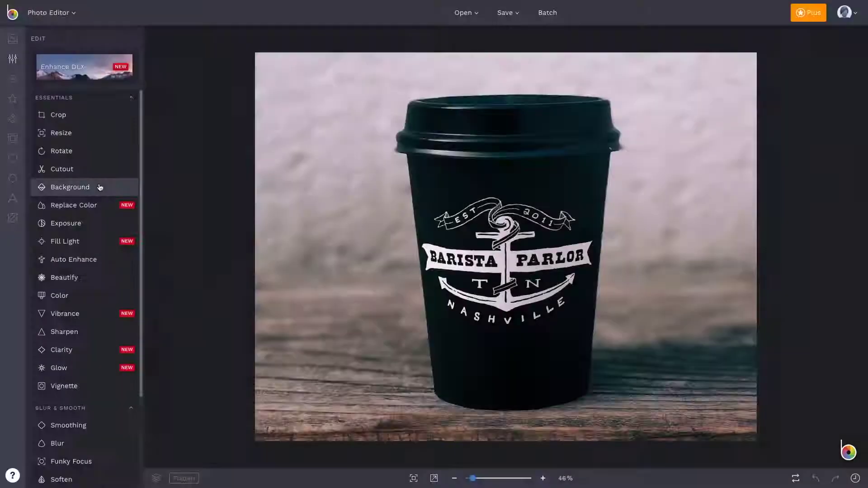
Erase the cup photo's background, crop all six batch images, and apply Oil Painting DLX to the canal photo.
{"action": "left_click", "coordinate": [70, 187]}
{"action": "left_click_drag", "start_coordinate": [359, 190], "coordinate": [365, 289]}
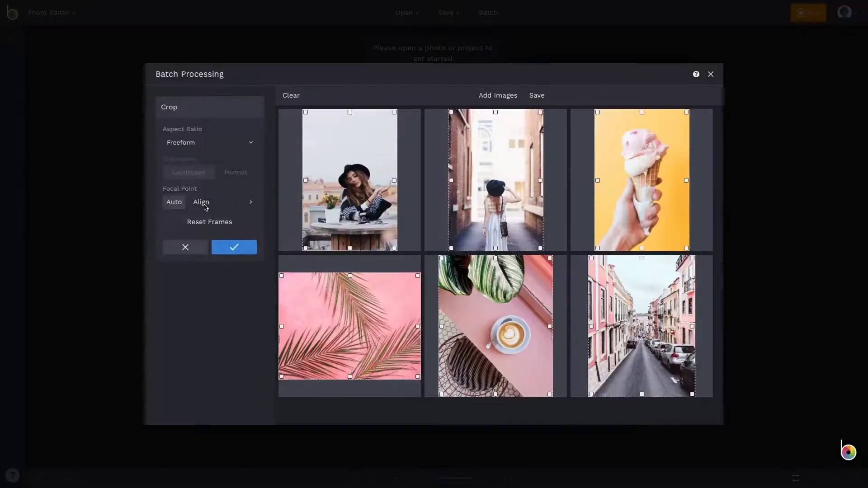
{"action": "left_click", "coordinate": [234, 247]}
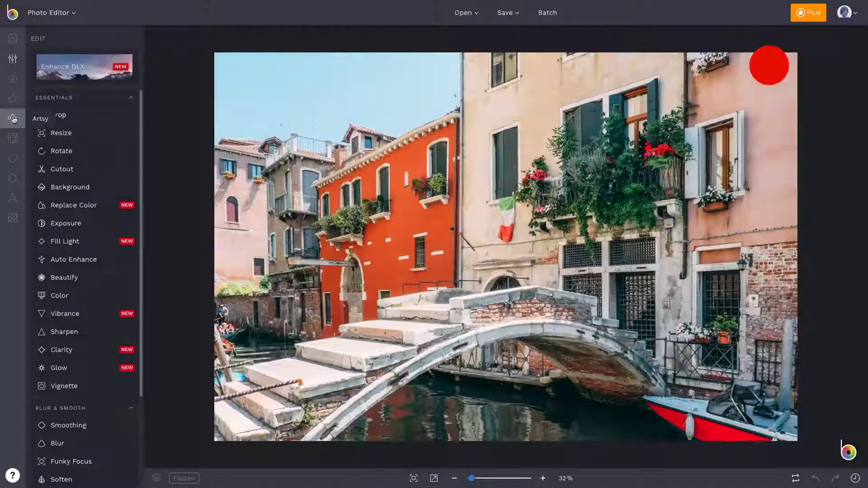
{"action": "left_click", "coordinate": [104, 66]}
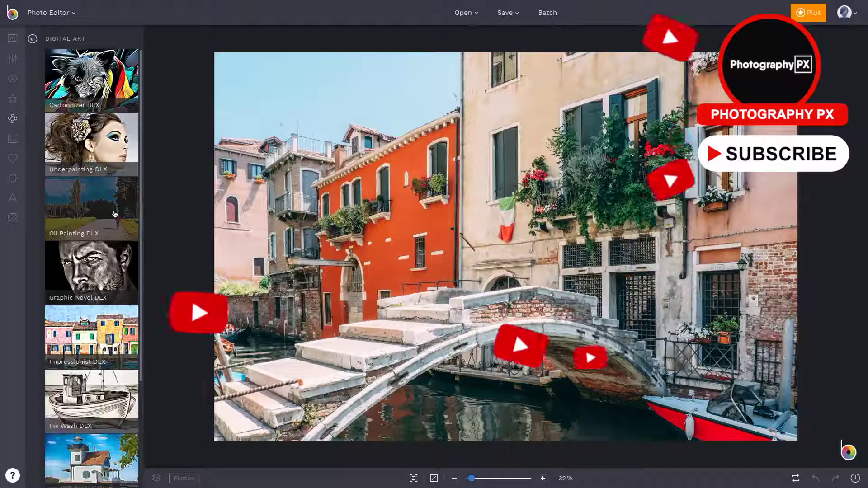
{"action": "left_click", "coordinate": [91, 208]}
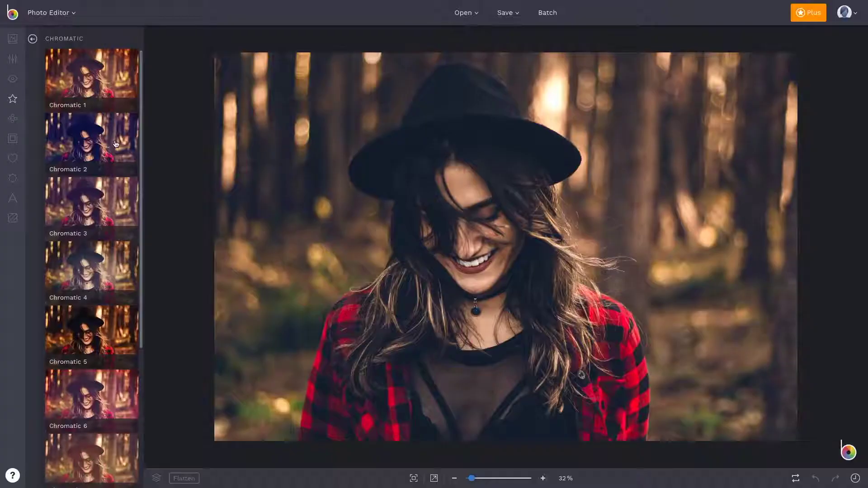
Apply a slightly stronger Chromatic 3 to the forest portrait and place a warm lens flare right of her face.
{"action": "left_click", "coordinate": [62, 228]}
{"action": "left_click_drag", "start_coordinate": [62, 230], "coordinate": [89, 229]}
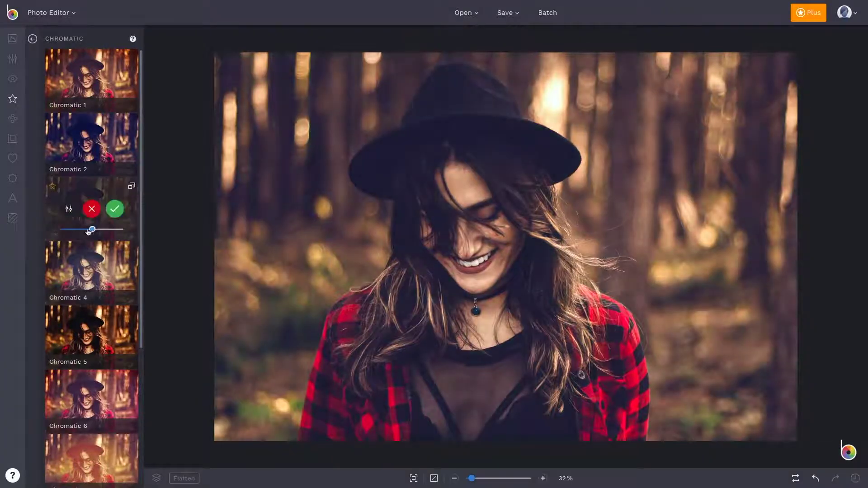
{"action": "left_click", "coordinate": [114, 208]}
{"action": "left_click", "coordinate": [32, 38]}
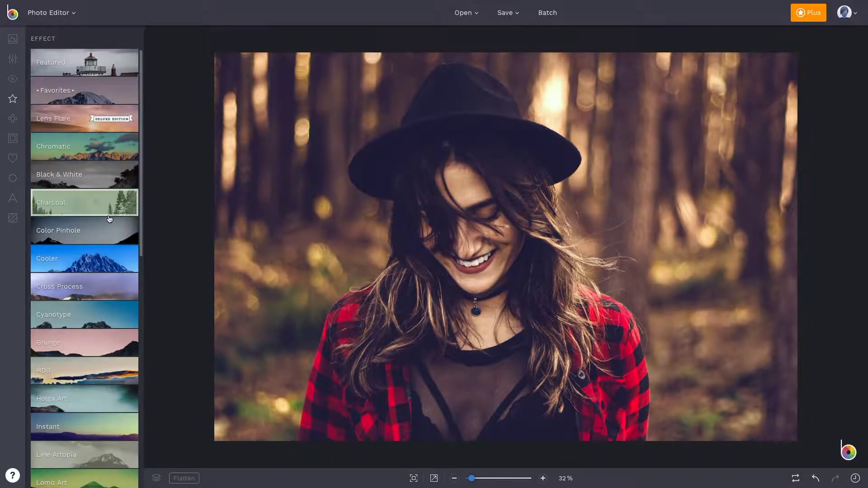
{"action": "left_click", "coordinate": [114, 118]}
{"action": "left_click", "coordinate": [114, 258]}
{"action": "left_click_drag", "start_coordinate": [616, 121], "coordinate": [693, 243]}
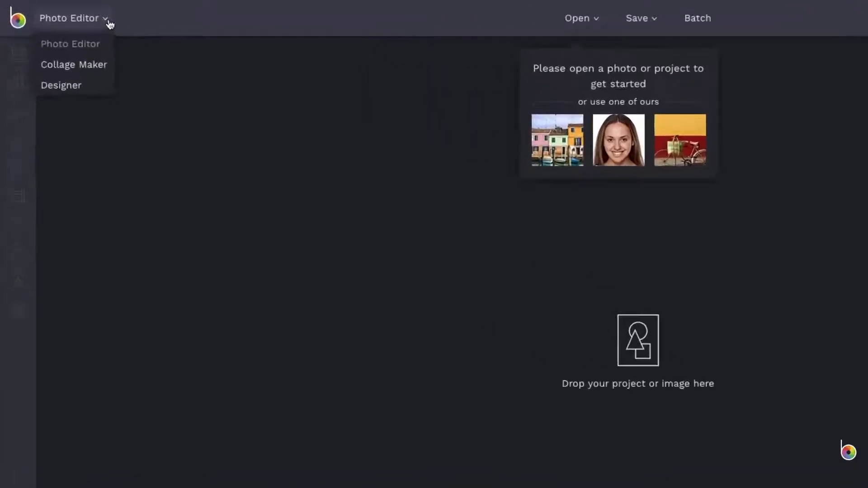
In Collage Maker, choose the five-photo grid layout and widen the photo spacing to 53%.
{"action": "left_click", "coordinate": [103, 74]}
{"action": "left_click", "coordinate": [90, 176]}
{"action": "scroll", "coordinate": [116, 358], "scroll_direction": "down", "scroll_amount": 1}
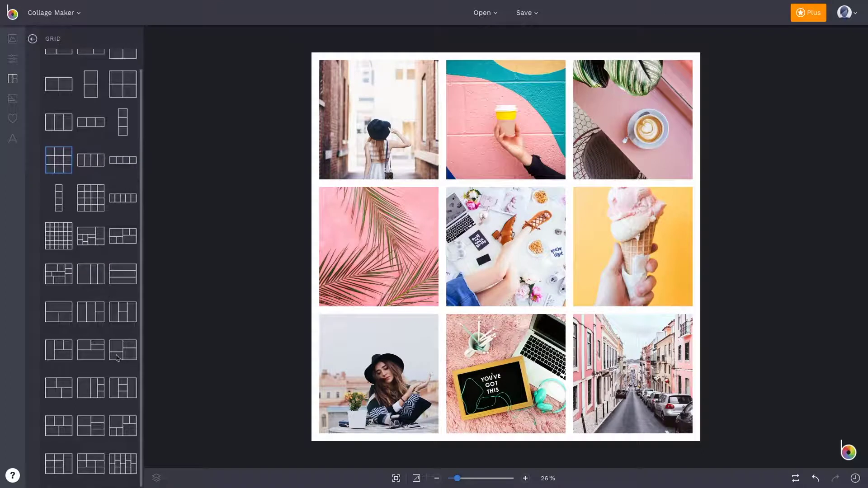
{"action": "left_click", "coordinate": [122, 424]}
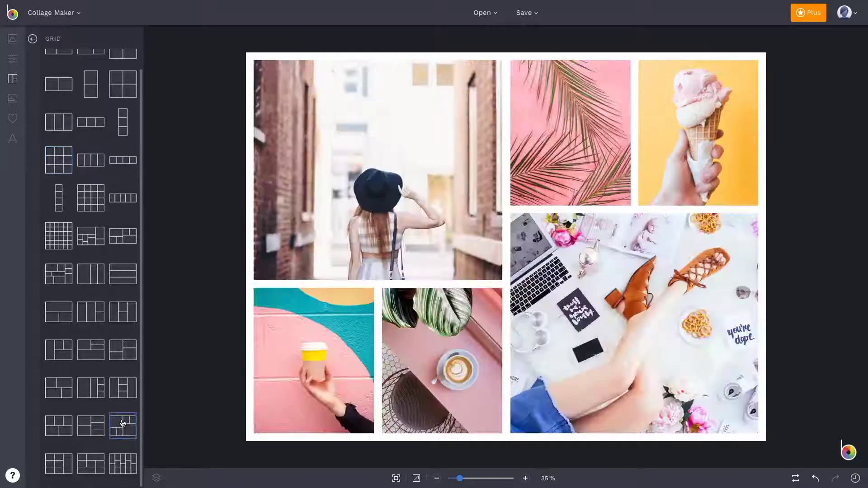
{"action": "left_click", "coordinate": [18, 62]}
{"action": "left_click_drag", "start_coordinate": [57, 118], "coordinate": [92, 119]}
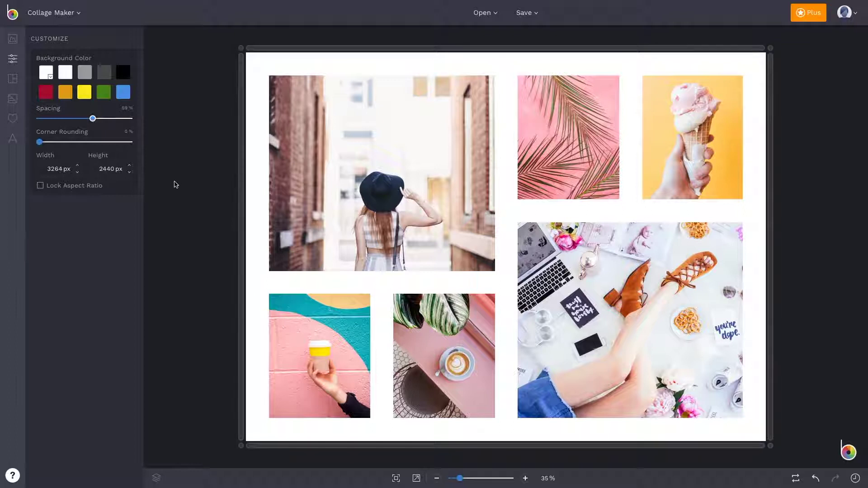
{"action": "left_click", "coordinate": [13, 78]}
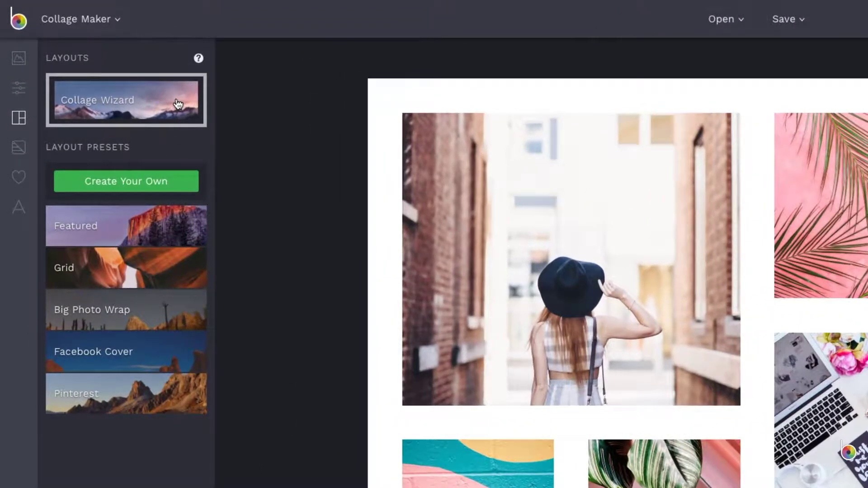
Generate a Collage Wizard collage from all nine images.
{"action": "left_click", "coordinate": [178, 104]}
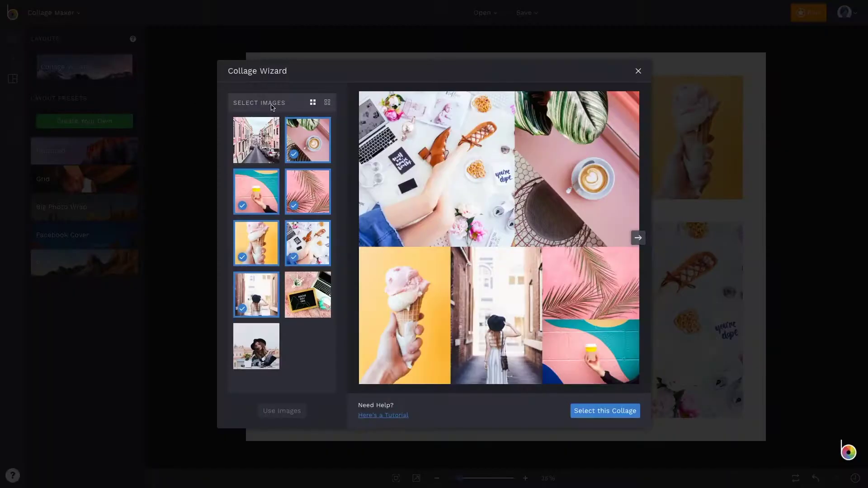
{"action": "left_click", "coordinate": [313, 103]}
{"action": "left_click", "coordinate": [298, 414]}
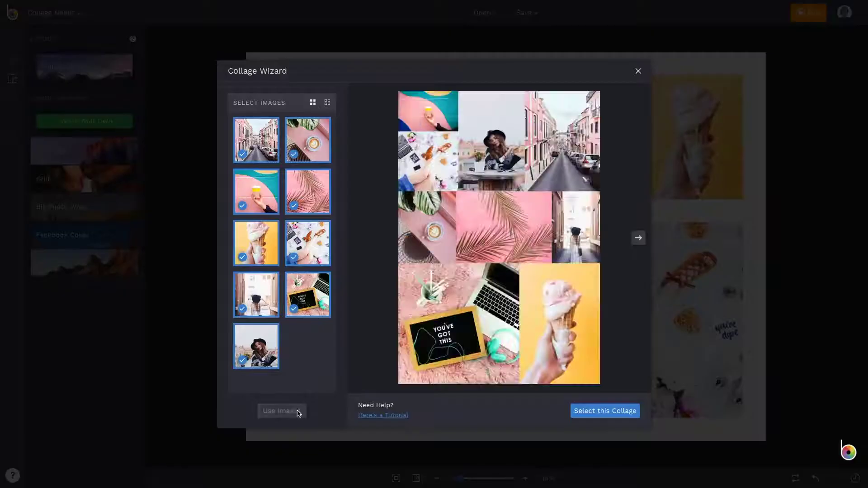
Step through six suggested layouts, keep the last one, and choose to edit the woman's photo.
{"action": "left_click", "coordinate": [637, 238]}
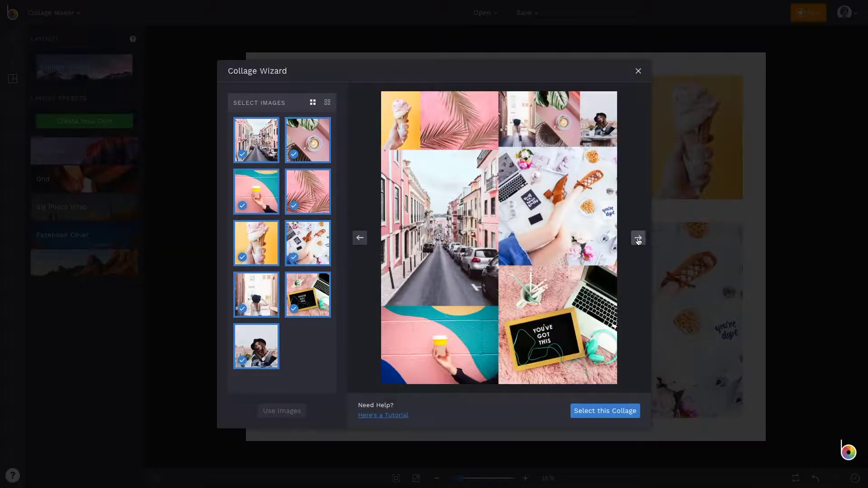
{"action": "left_click", "coordinate": [637, 239]}
{"action": "left_click", "coordinate": [637, 238]}
{"action": "left_click", "coordinate": [638, 239]}
{"action": "left_click", "coordinate": [638, 239]}
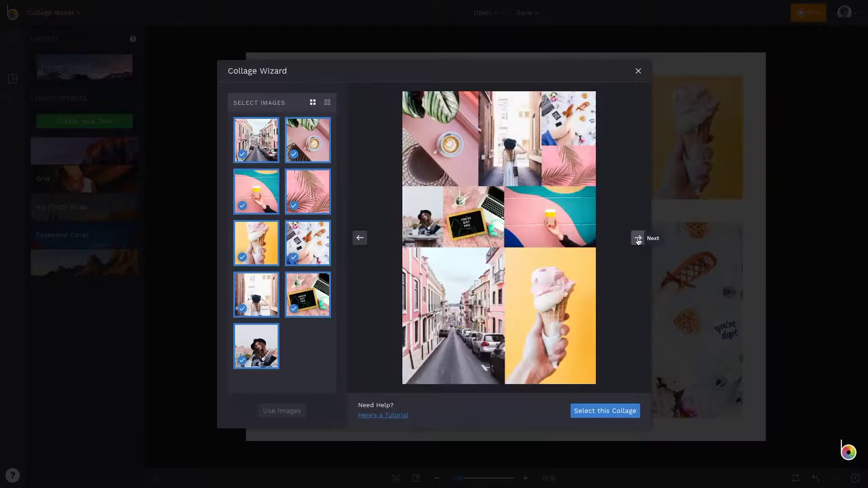
{"action": "left_click", "coordinate": [638, 238]}
{"action": "left_click", "coordinate": [604, 412]}
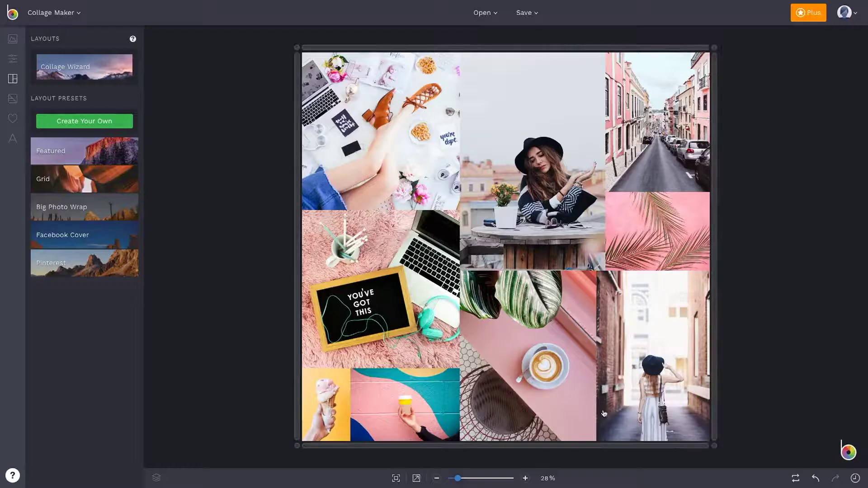
{"action": "left_click", "coordinate": [560, 197]}
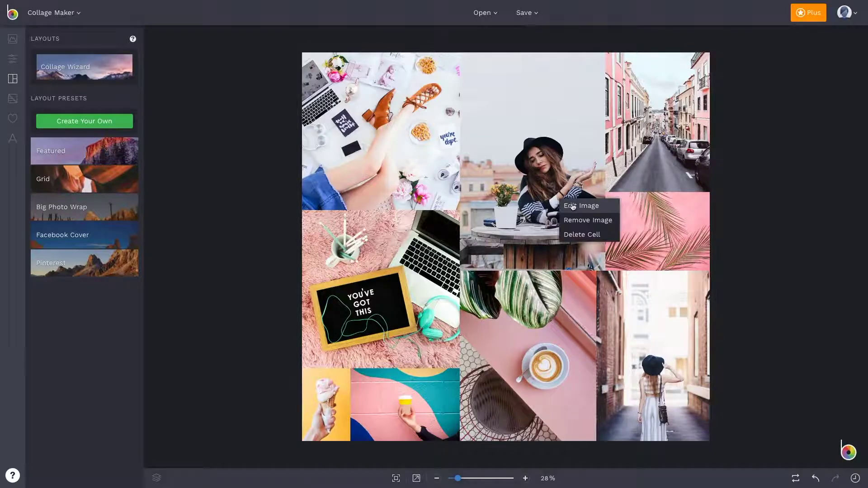
{"action": "left_click", "coordinate": [572, 205]}
Open the woman's photo in the editor, apply Chromatic 3, and return to the collage.
{"action": "left_click", "coordinate": [64, 296]}
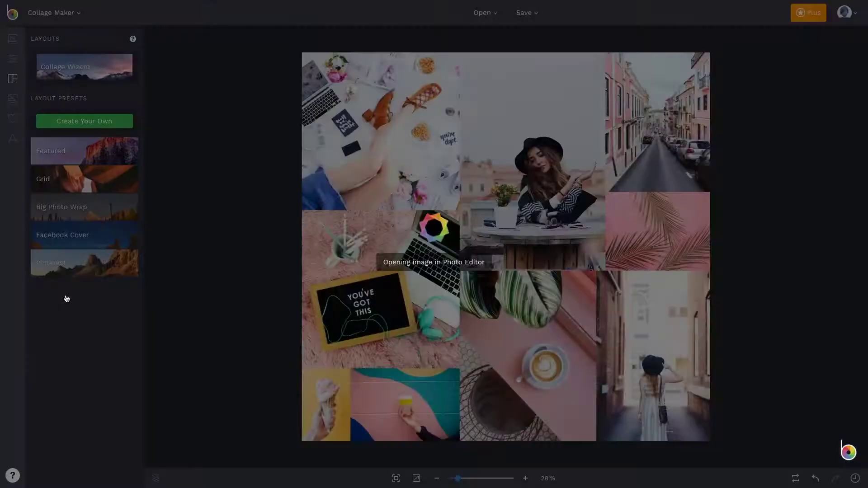
{"action": "left_click", "coordinate": [13, 98]}
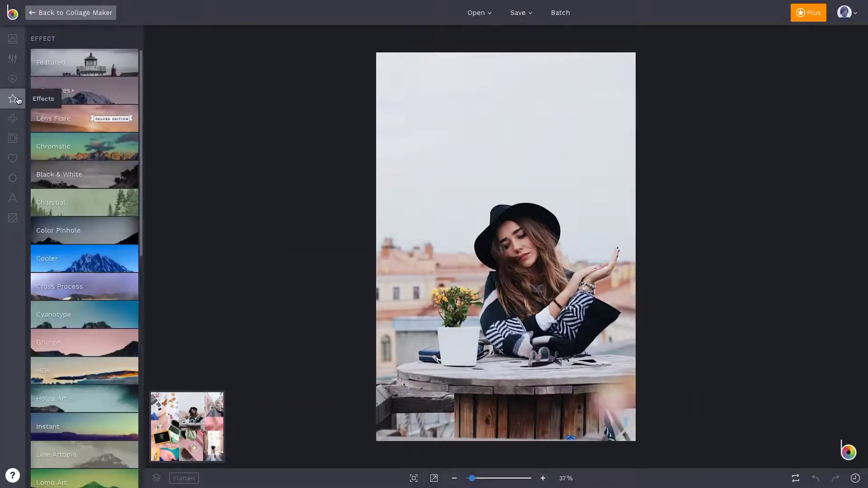
{"action": "left_click", "coordinate": [105, 145]}
{"action": "left_click", "coordinate": [102, 209]}
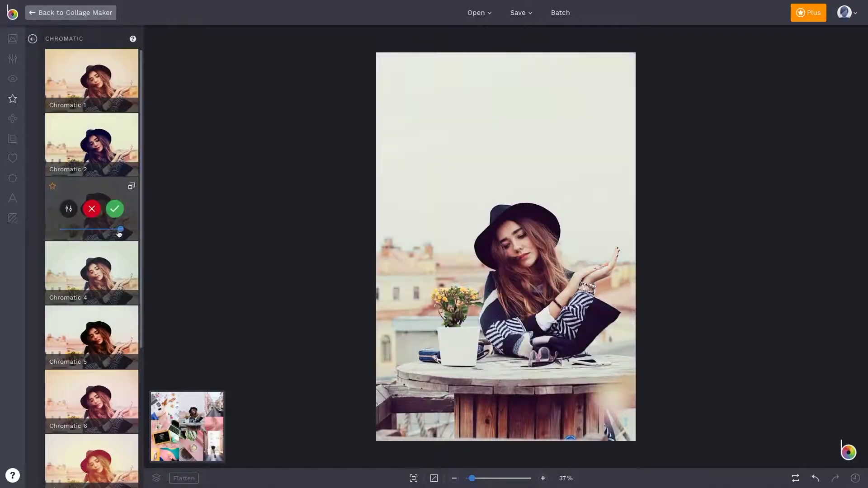
{"action": "left_click", "coordinate": [113, 210]}
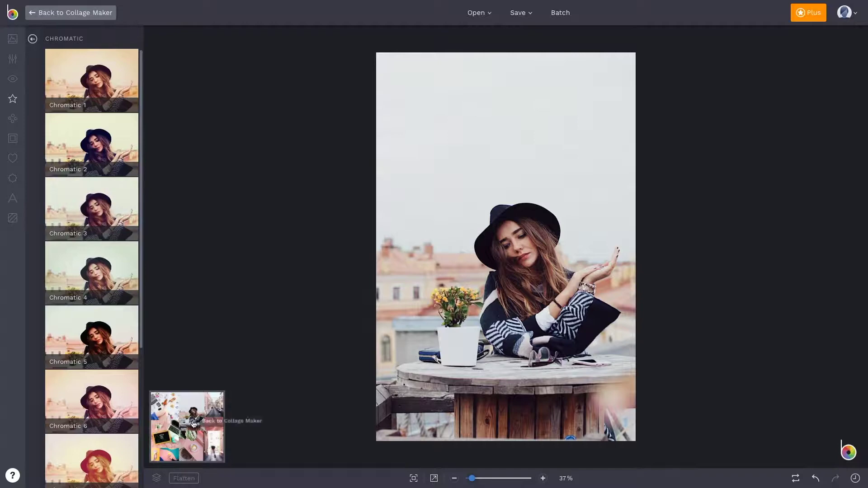
{"action": "left_click", "coordinate": [209, 420]}
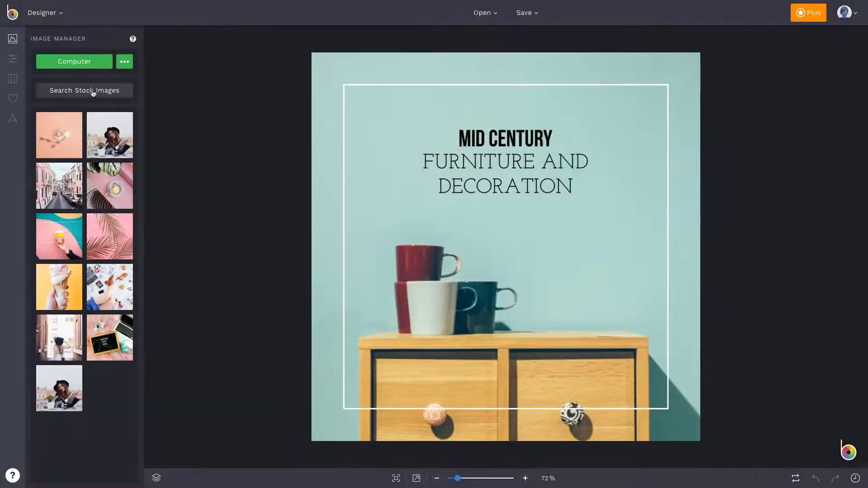
Search stock images for 'brunch', add the strawberry sandwich photo, and drag it onto the design.
{"action": "left_click", "coordinate": [93, 92]}
{"action": "type", "text": "brunch"}
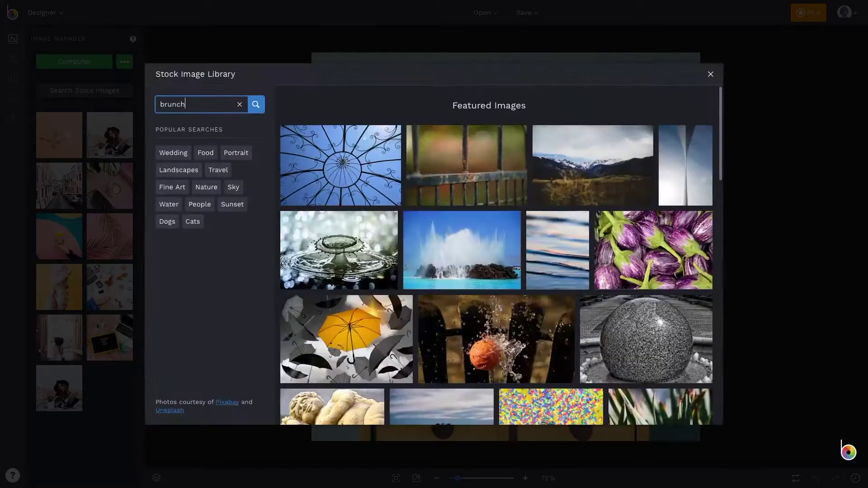
{"action": "key", "text": "Return"}
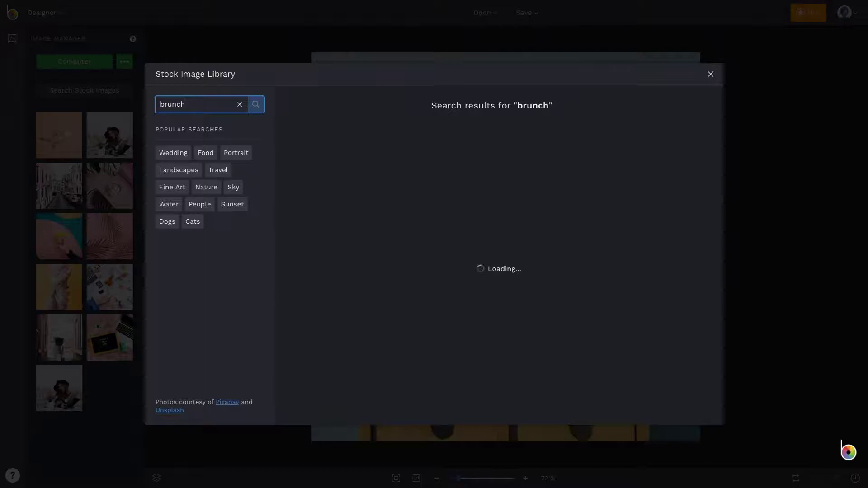
{"action": "left_click", "coordinate": [595, 249]}
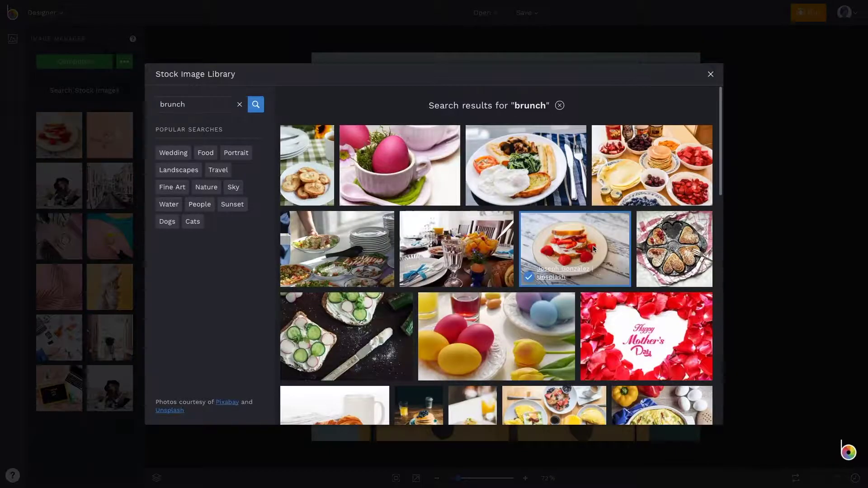
{"action": "key", "text": "Escape"}
{"action": "left_click_drag", "start_coordinate": [109, 135], "coordinate": [434, 244]}
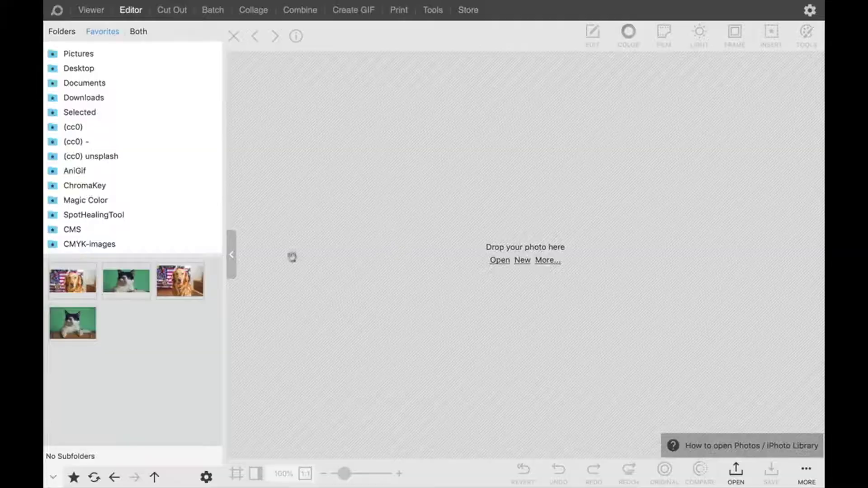
Open 1.jpg in the Editor and browse the cartoon eyes and mouths sticker category.
{"action": "double_click", "coordinate": [129, 278]}
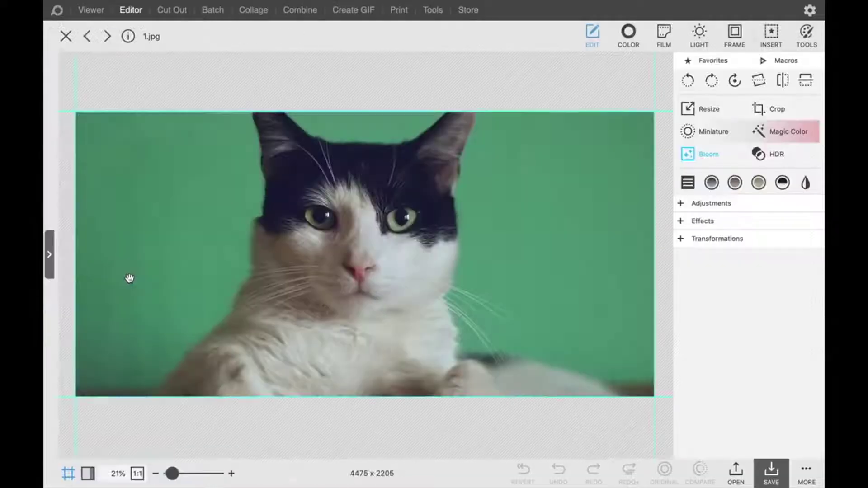
{"action": "left_click", "coordinate": [772, 39]}
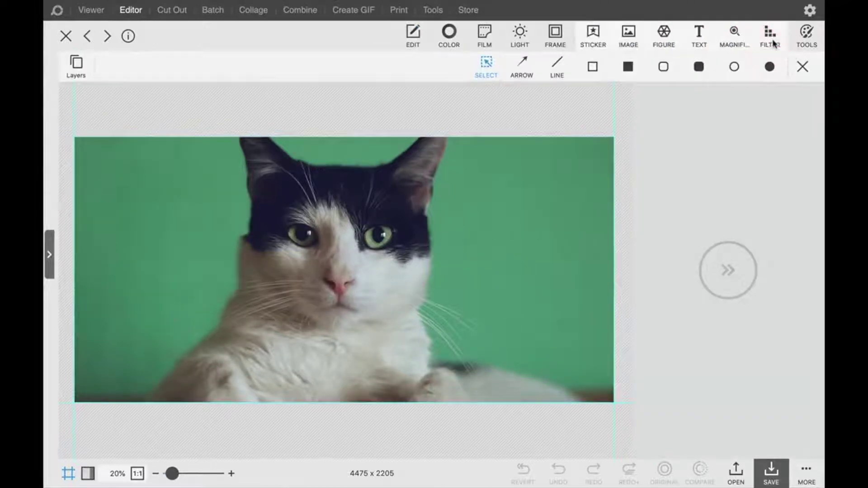
{"action": "left_click", "coordinate": [591, 41]}
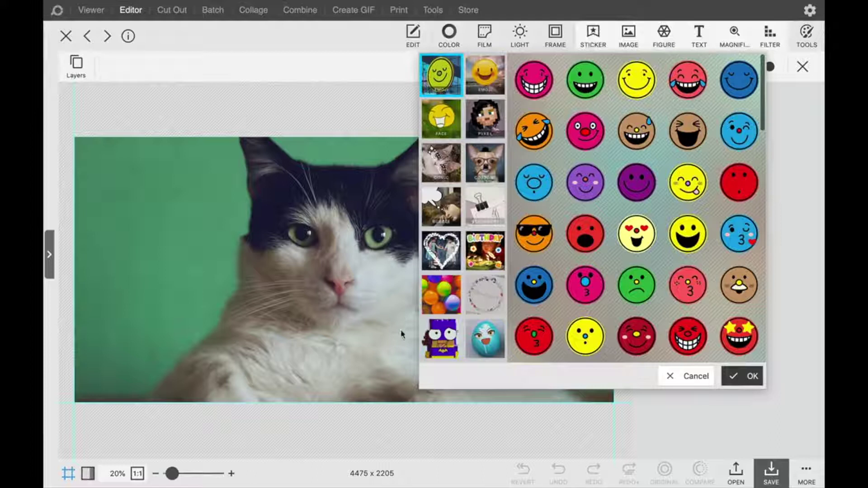
{"action": "left_click", "coordinate": [425, 341]}
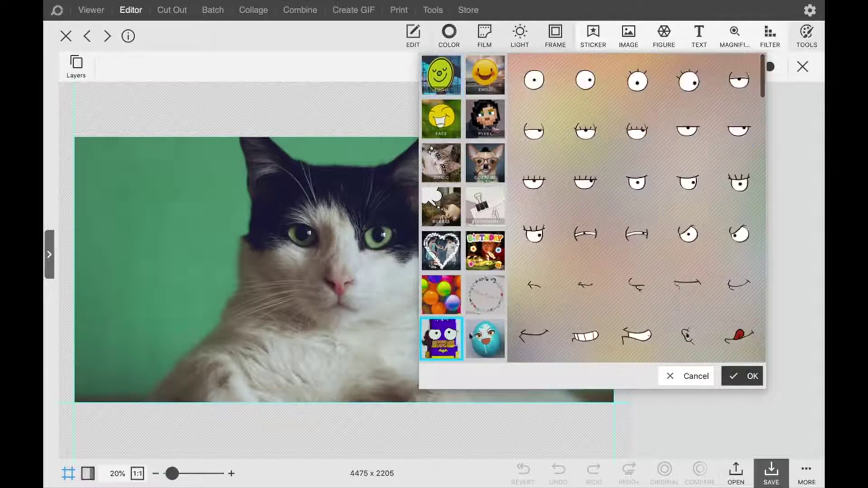
{"action": "scroll", "coordinate": [539, 328], "scroll_direction": "down", "scroll_amount": 10}
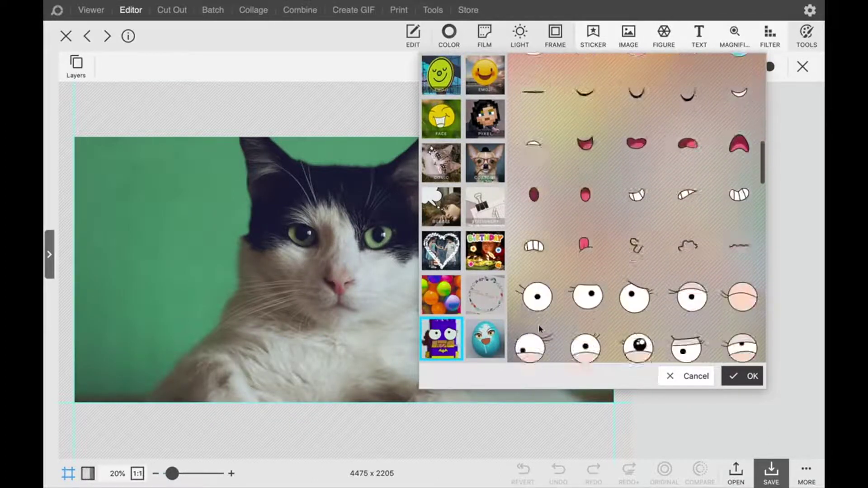
{"action": "scroll", "coordinate": [539, 329], "scroll_direction": "down", "scroll_amount": 5}
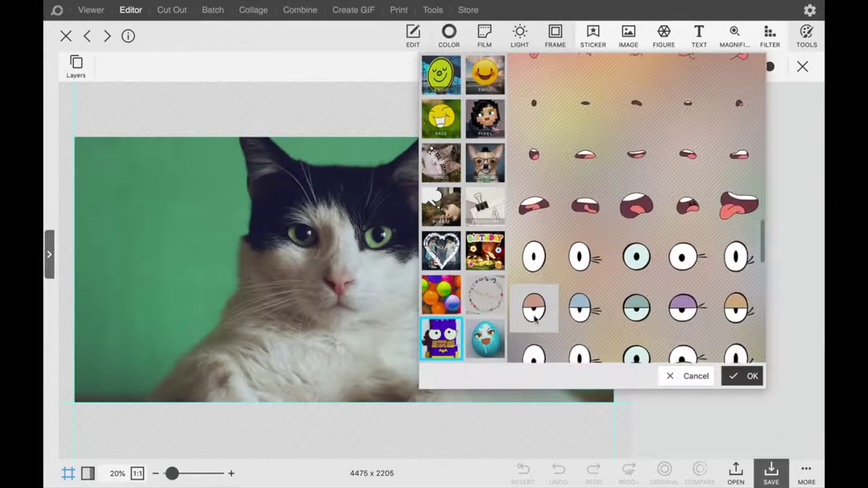
Place a half-lidded eye sticker on the cat's left eye and a mirrored duplicate on its right eye.
{"action": "left_click", "coordinate": [535, 318]}
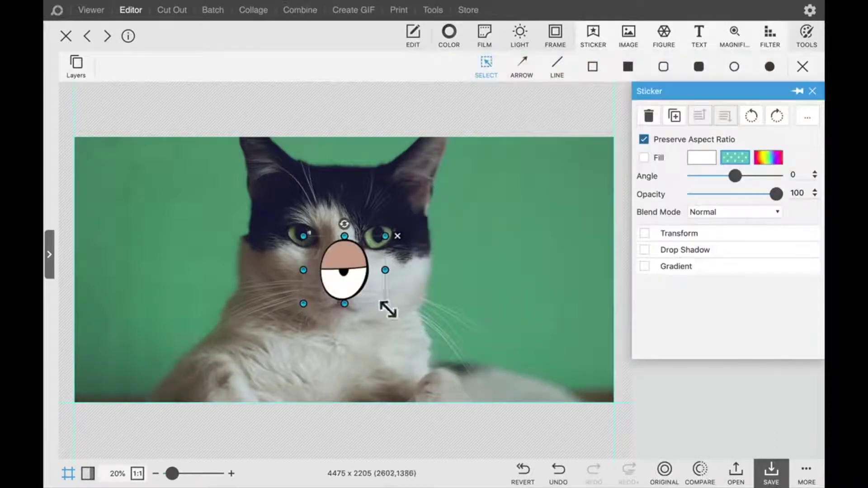
{"action": "left_click_drag", "start_coordinate": [387, 310], "coordinate": [345, 275]}
{"action": "left_click_drag", "start_coordinate": [341, 208], "coordinate": [344, 206]}
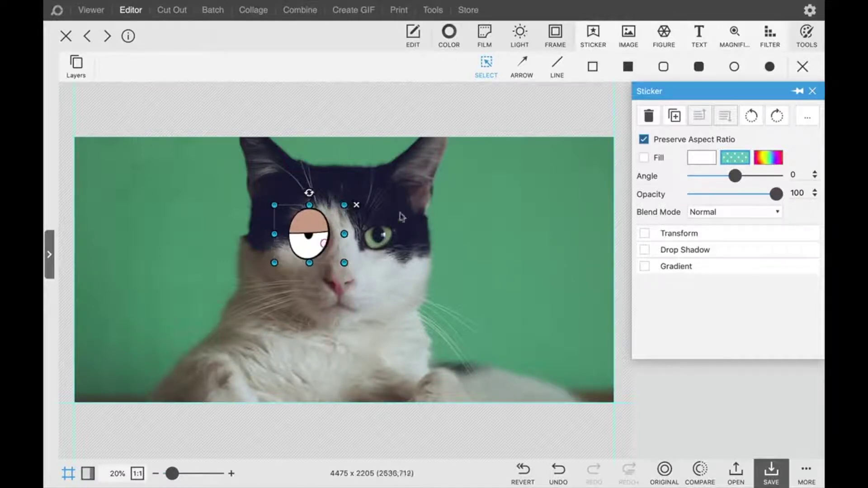
{"action": "right_click", "coordinate": [314, 228]}
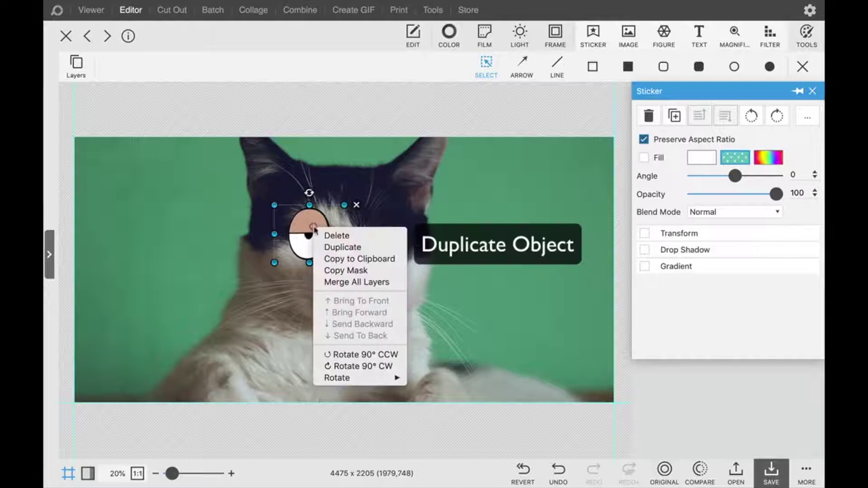
{"action": "left_click", "coordinate": [352, 247]}
{"action": "left_click_drag", "start_coordinate": [355, 247], "coordinate": [384, 238]}
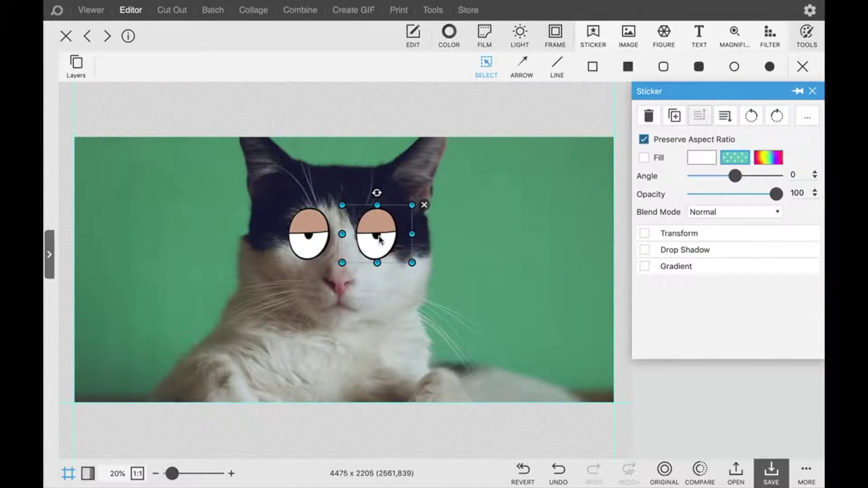
{"action": "right_click", "coordinate": [380, 239]}
{"action": "mouse_move", "coordinate": [423, 389]}
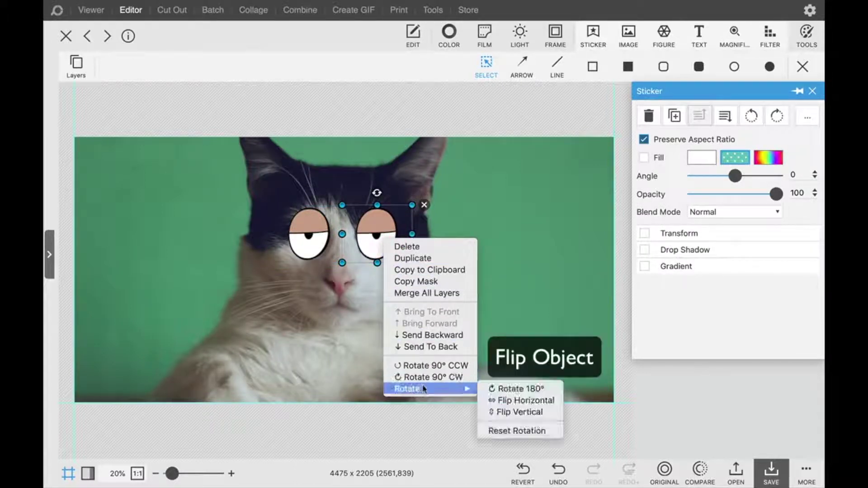
{"action": "left_click", "coordinate": [493, 399]}
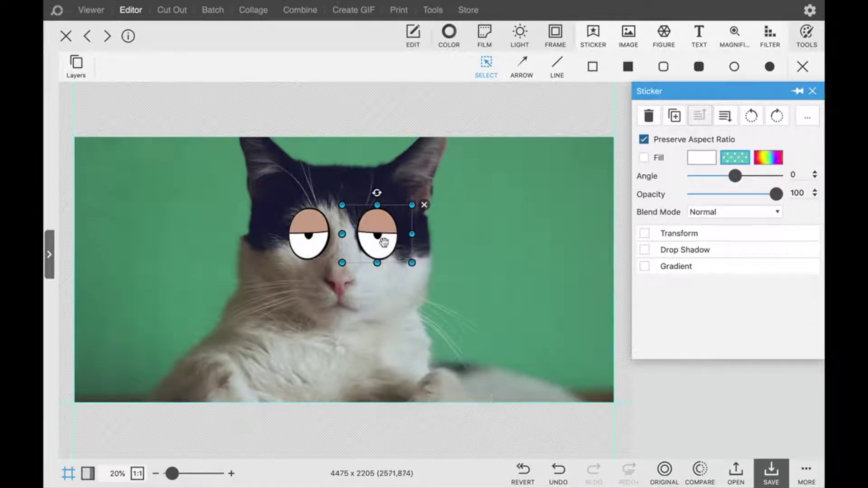
{"action": "left_click_drag", "start_coordinate": [383, 243], "coordinate": [382, 244]}
Add the round glasses sticker just below the cartoon eyes and realign the left eye.
{"action": "left_click", "coordinate": [593, 34]}
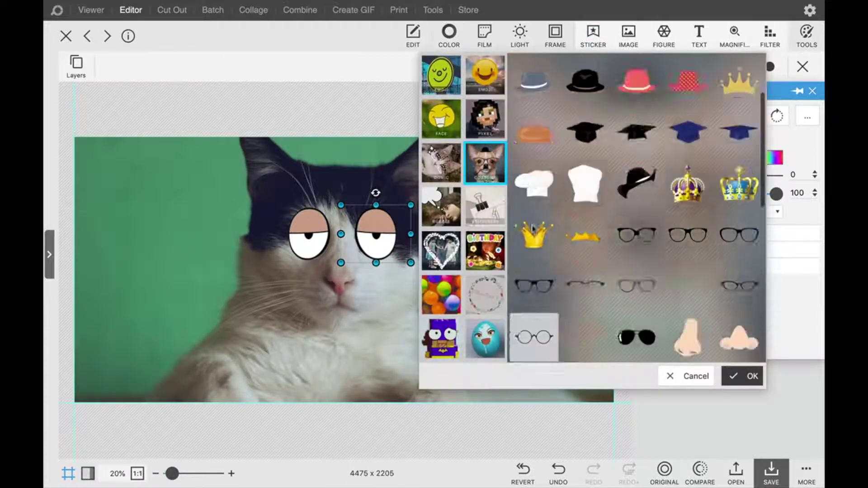
{"action": "scroll", "coordinate": [533, 235], "scroll_direction": "down", "scroll_amount": 2}
{"action": "left_click", "coordinate": [534, 246]}
{"action": "left_click_drag", "start_coordinate": [345, 299], "coordinate": [343, 263]}
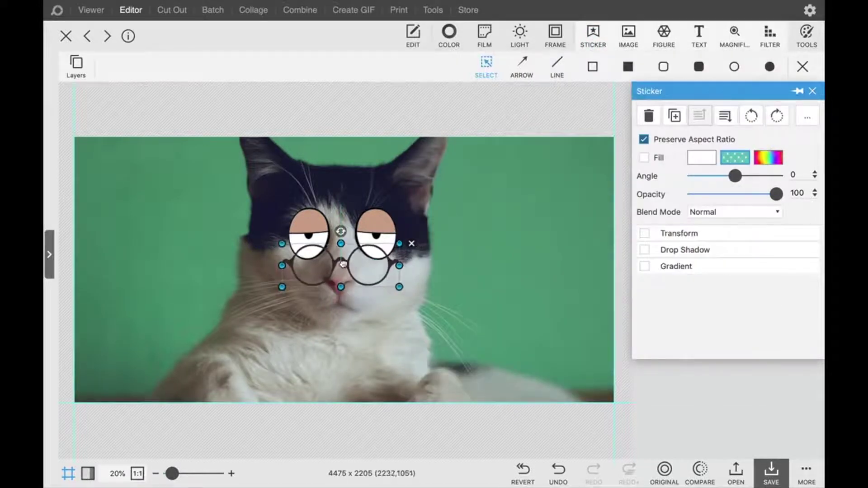
{"action": "left_click", "coordinate": [375, 235]}
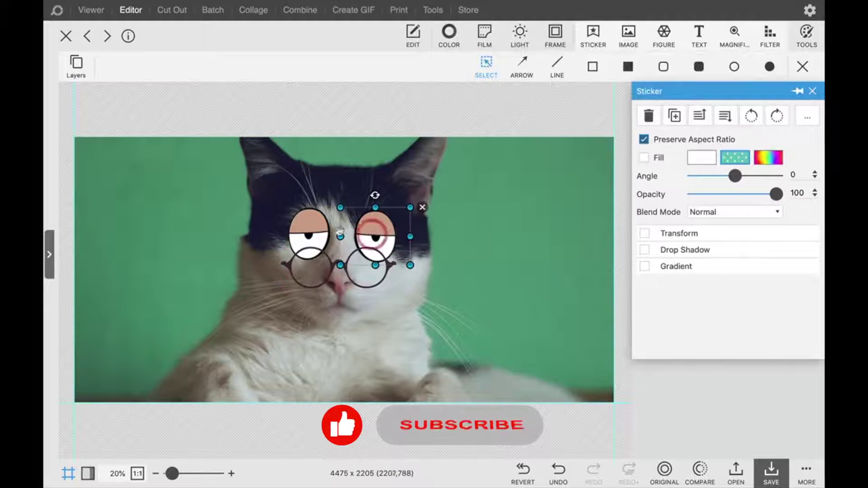
{"action": "left_click_drag", "start_coordinate": [340, 232], "coordinate": [335, 235]}
Add the vertical-lines doodle sticker onto the cat's forehead.
{"action": "left_click", "coordinate": [589, 40]}
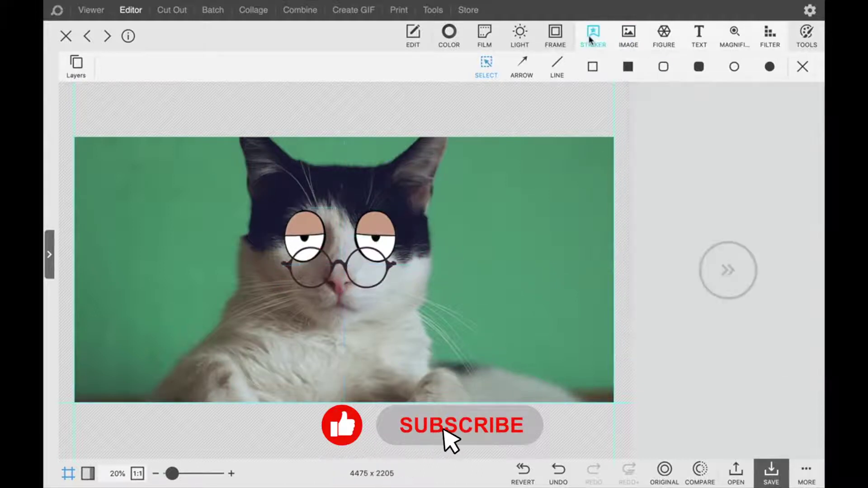
{"action": "left_click", "coordinate": [589, 40]}
{"action": "scroll", "coordinate": [456, 303], "scroll_direction": "down", "scroll_amount": 3}
{"action": "left_click", "coordinate": [443, 309]}
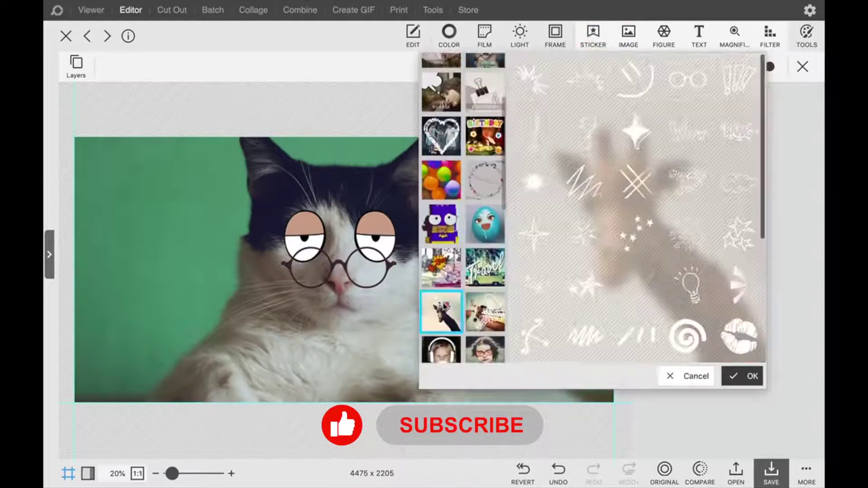
{"action": "scroll", "coordinate": [581, 280], "scroll_direction": "down", "scroll_amount": 3}
{"action": "left_click", "coordinate": [581, 286]}
{"action": "mouse_move", "coordinate": [348, 280]}
{"action": "left_mouse_down"}
{"action": "mouse_move", "coordinate": [401, 190]}
{"action": "mouse_move", "coordinate": [413, 207]}
{"action": "left_mouse_up"}
Add a speech bubble sticker from the coffee stickers in the upper left.
{"action": "left_click", "coordinate": [592, 34]}
{"action": "scroll", "coordinate": [456, 330], "scroll_direction": "down", "scroll_amount": 5}
{"action": "left_click", "coordinate": [484, 270]}
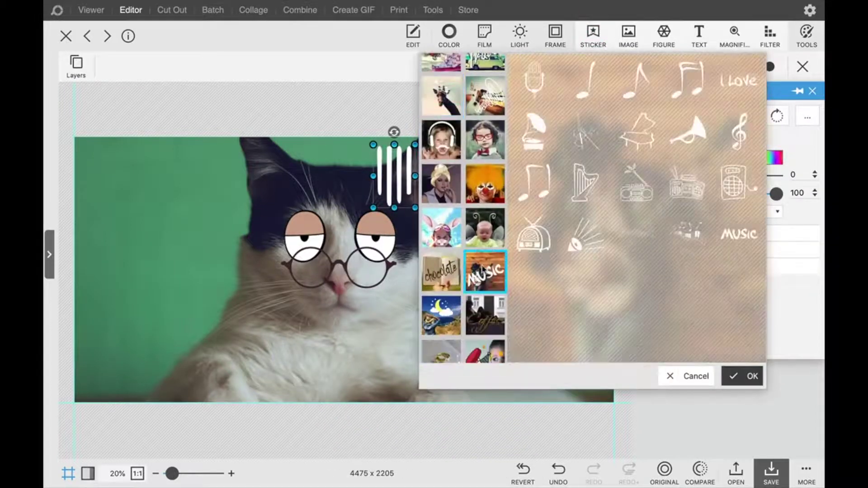
{"action": "left_click", "coordinate": [485, 315]}
{"action": "left_click", "coordinate": [527, 328]}
{"action": "left_click_drag", "start_coordinate": [252, 212], "coordinate": [194, 178]}
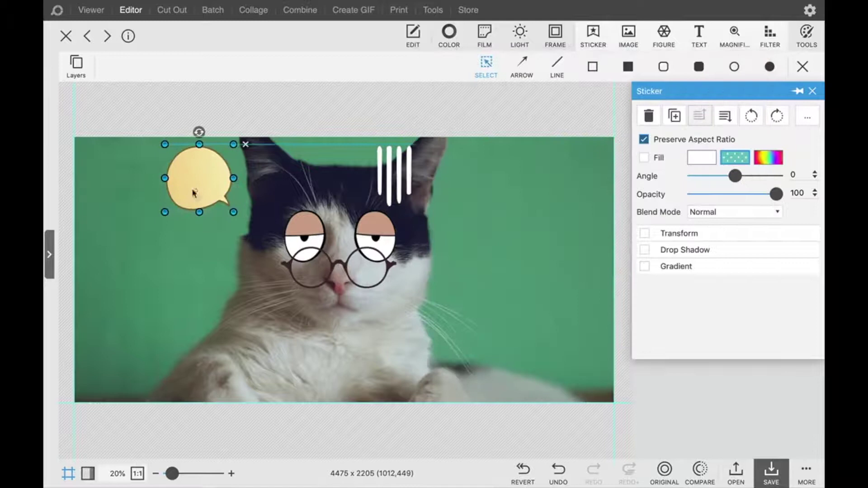
Add a '...' text object inside the speech bubble.
{"action": "left_click", "coordinate": [697, 36]}
{"action": "type", "text": "..."}
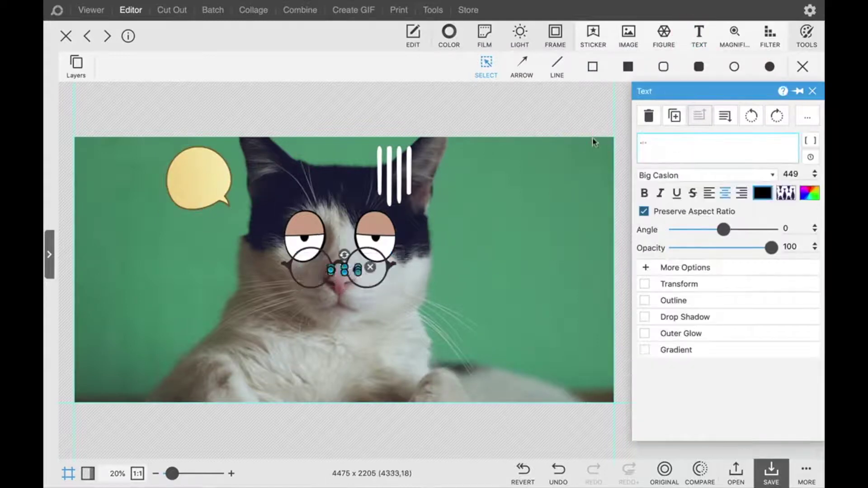
{"action": "left_click_drag", "start_coordinate": [372, 291], "coordinate": [202, 180]}
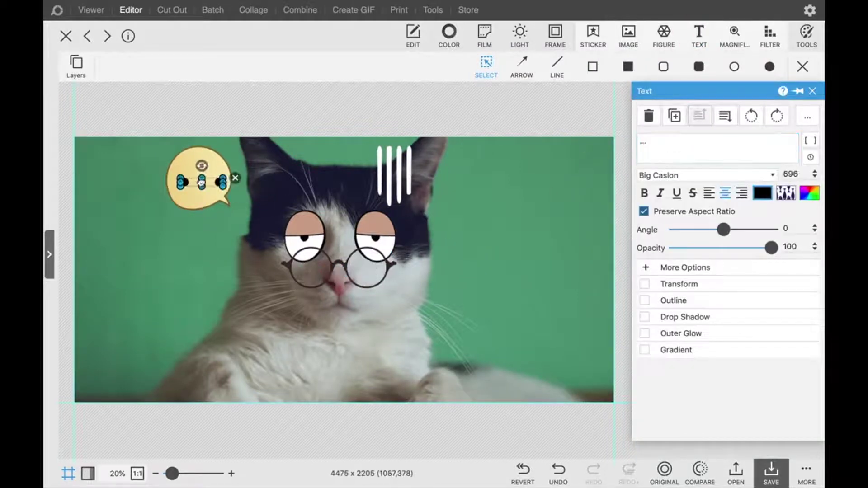
{"action": "left_click", "coordinate": [412, 36]}
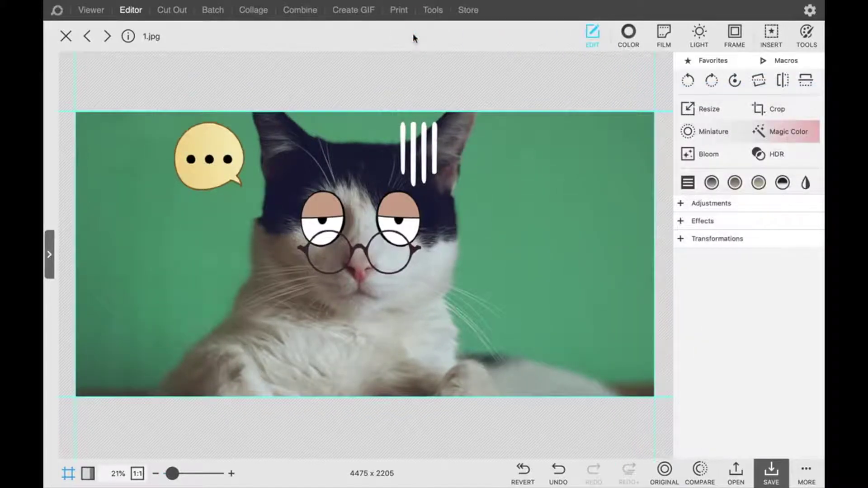
Replace the cat photo with the dog photo 2.jpg using Replace Image.
{"action": "left_click", "coordinate": [694, 240]}
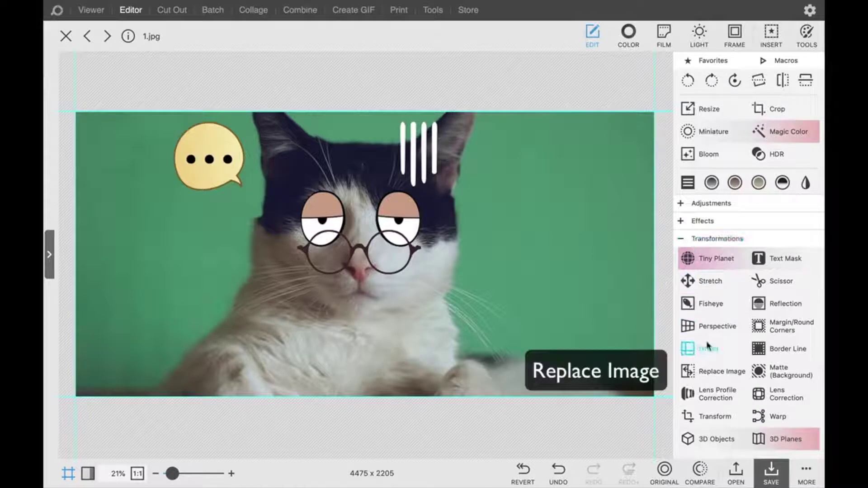
{"action": "left_click", "coordinate": [713, 369]}
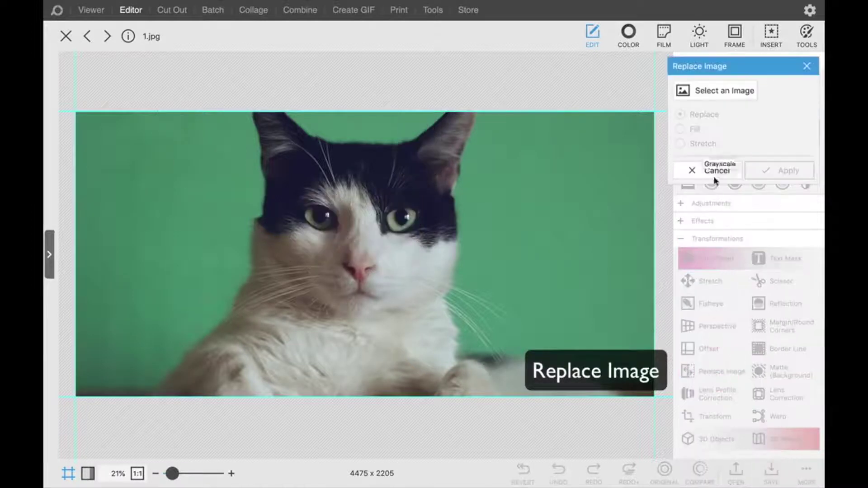
{"action": "left_click", "coordinate": [710, 91]}
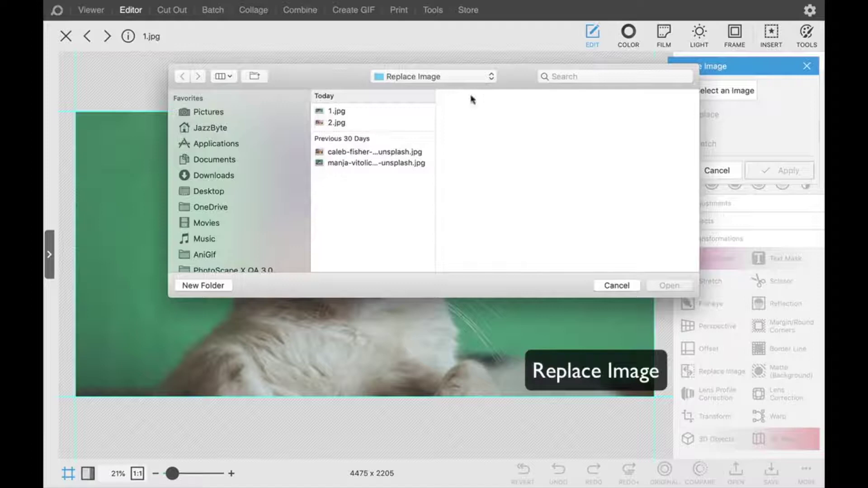
{"action": "left_click", "coordinate": [335, 123]}
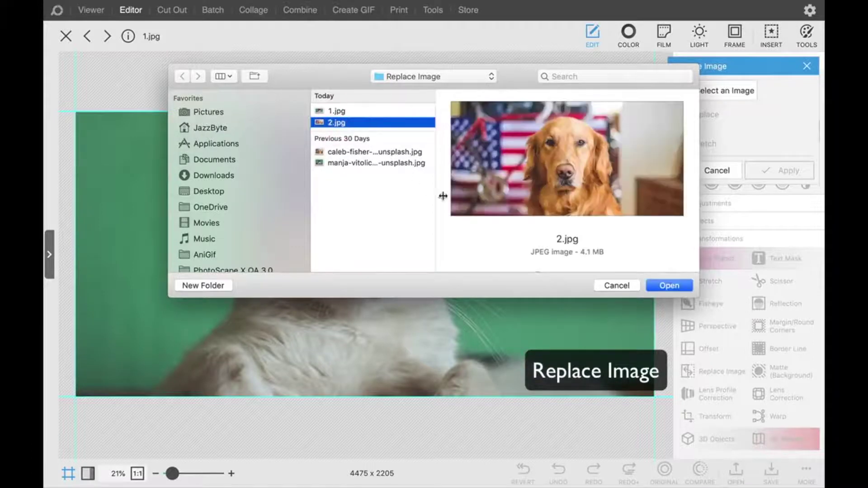
{"action": "left_click", "coordinate": [663, 286]}
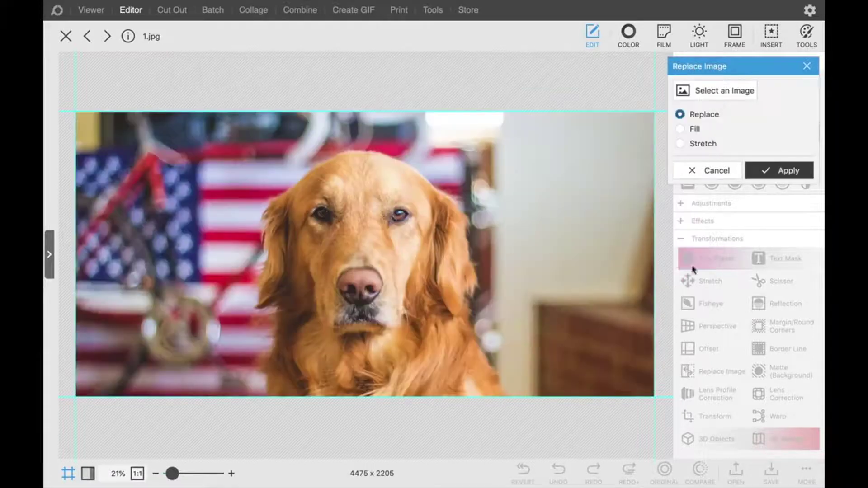
{"action": "left_click", "coordinate": [766, 172]}
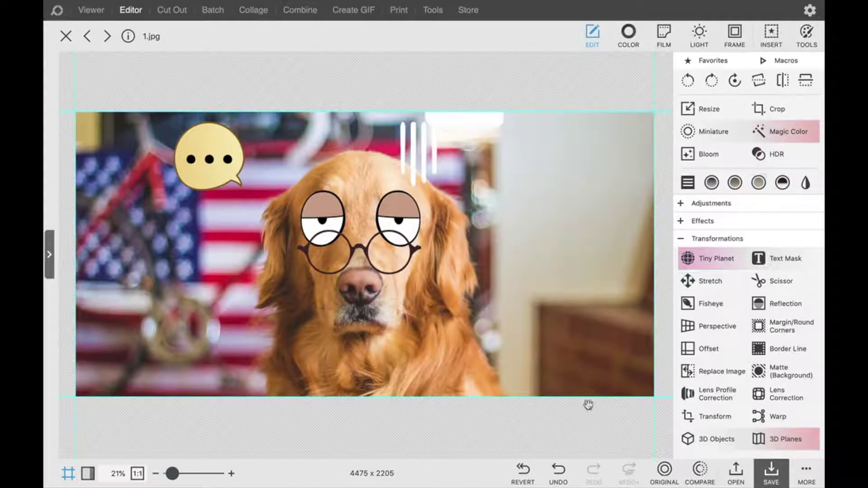
Undo the image replacement, redo it, then undo it again.
{"action": "left_click", "coordinate": [559, 478]}
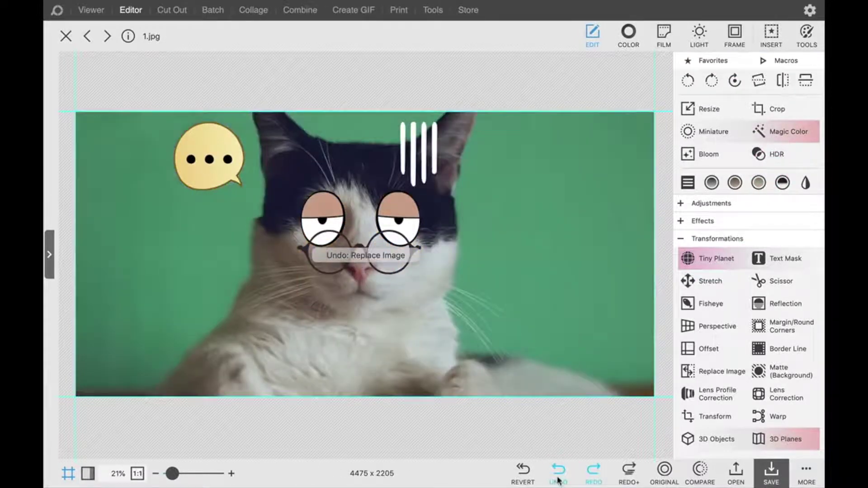
{"action": "left_click", "coordinate": [586, 477]}
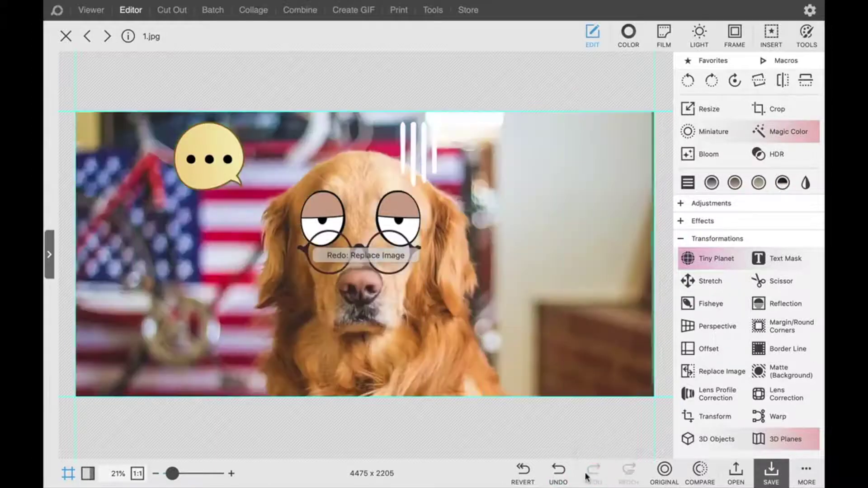
{"action": "left_click", "coordinate": [557, 472]}
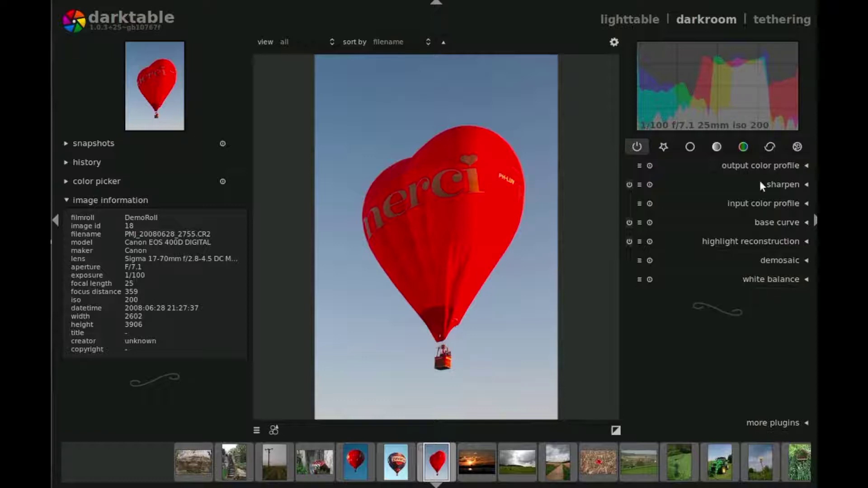
Show the starred module group (grain, color correction, monochrome, etc.) and expand the full module grid.
{"action": "left_click", "coordinate": [663, 149]}
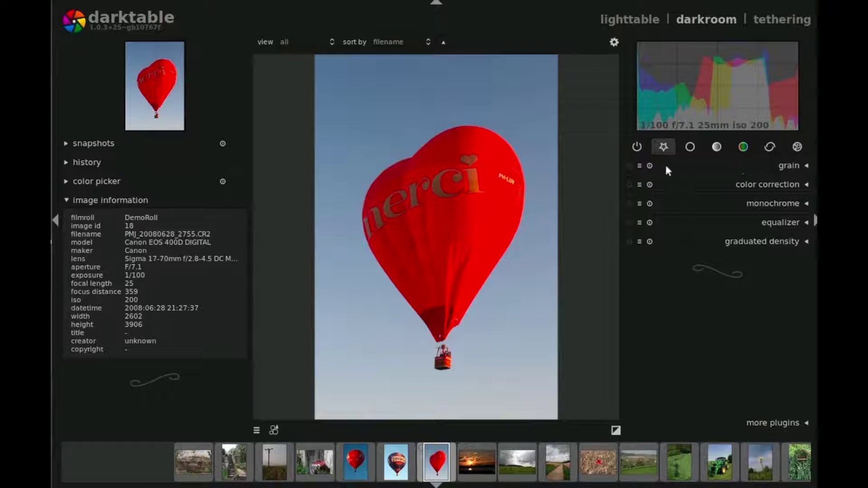
{"action": "left_click", "coordinate": [766, 422]}
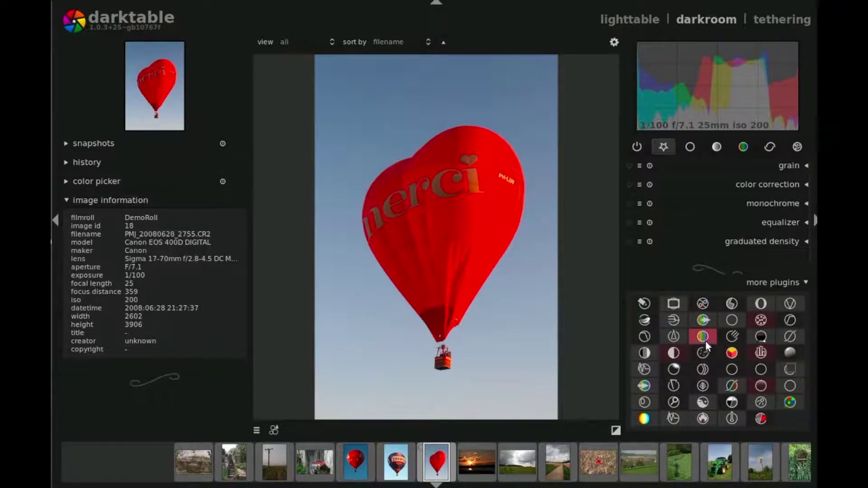
Toggle the grain module's visibility off and on twice in the more-plugins grid.
{"action": "left_click", "coordinate": [761, 322]}
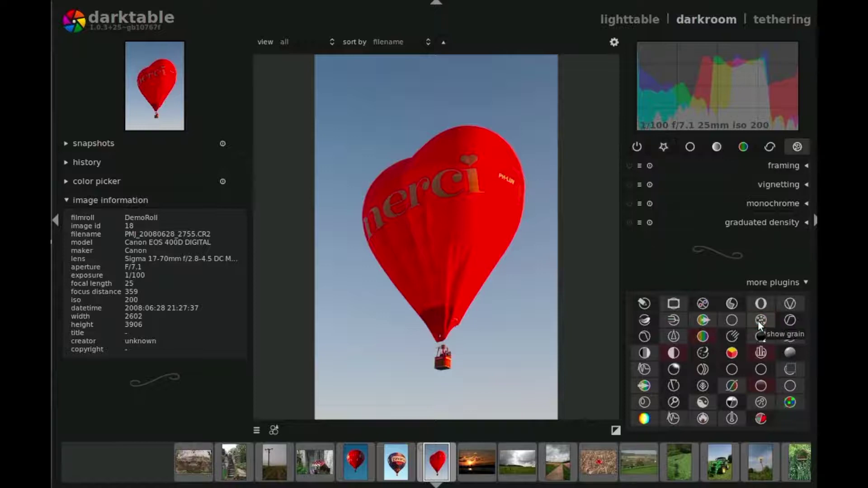
{"action": "left_click", "coordinate": [762, 322]}
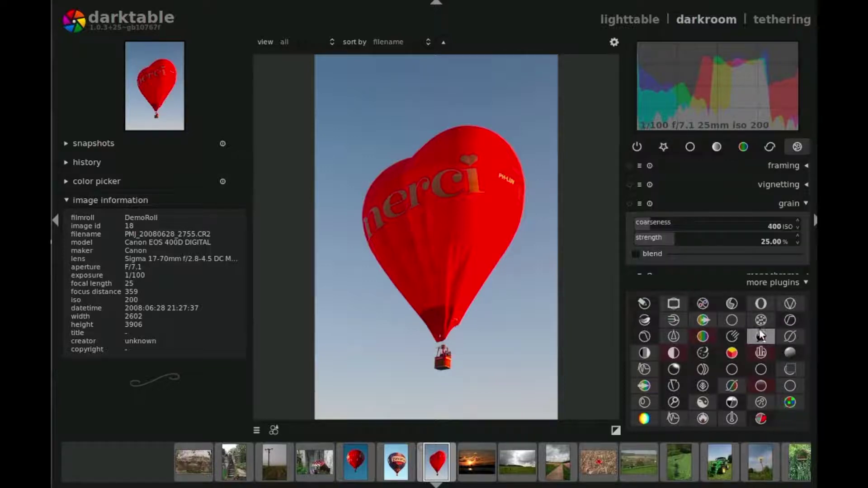
{"action": "left_click", "coordinate": [761, 322]}
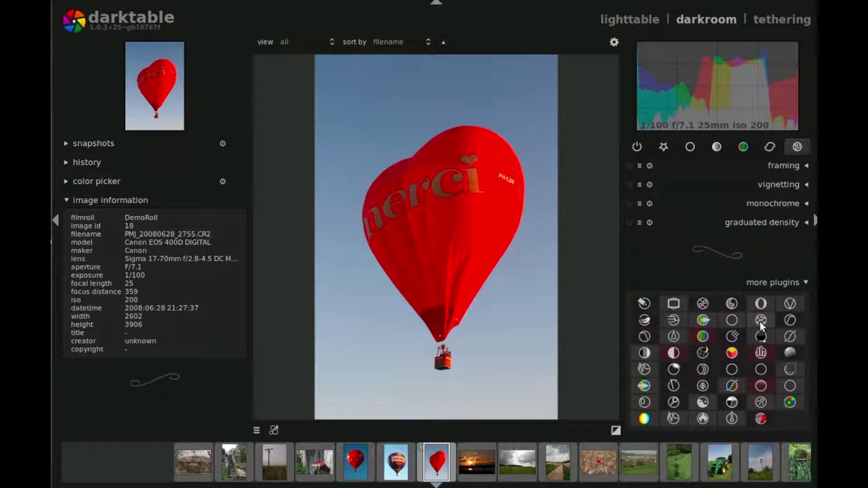
{"action": "left_click", "coordinate": [762, 321]}
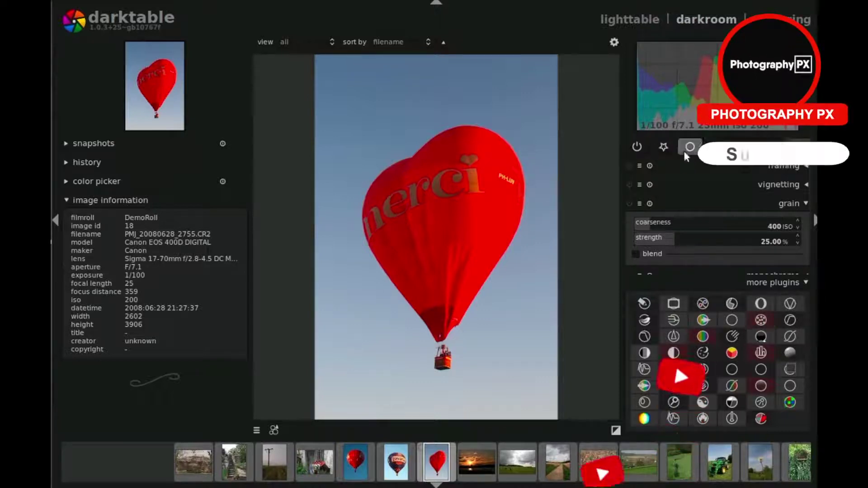
Collapse the plugin grid and grain settings, then show the basic module group.
{"action": "left_click", "coordinate": [663, 146]}
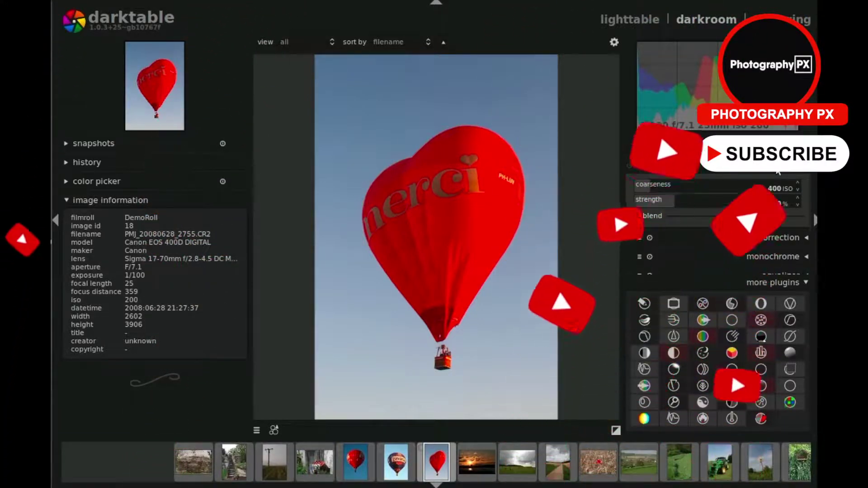
{"action": "left_click", "coordinate": [776, 281]}
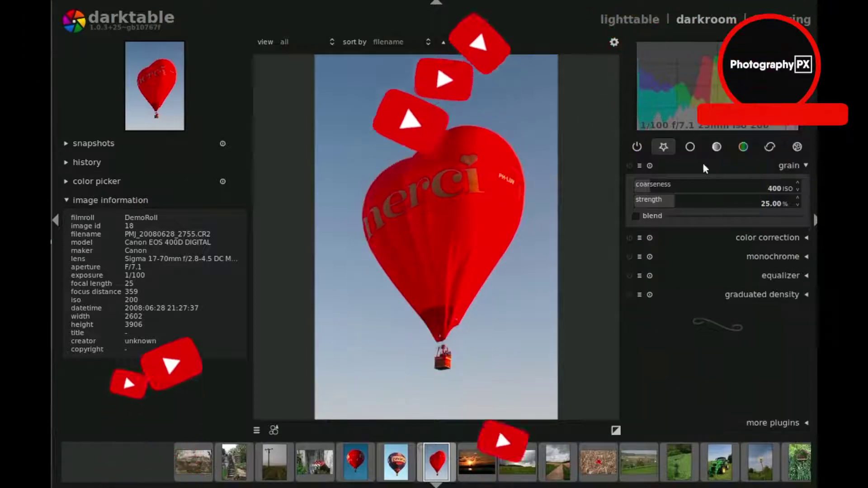
{"action": "left_click", "coordinate": [789, 166]}
{"action": "left_click", "coordinate": [690, 147]}
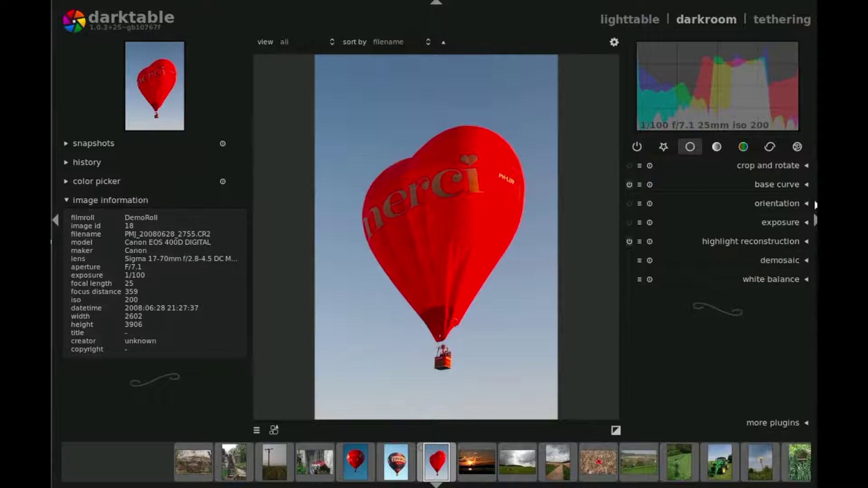
Browse the tone, color, then correction module groups, ending on sharpen and denoise modules.
{"action": "left_click", "coordinate": [715, 151]}
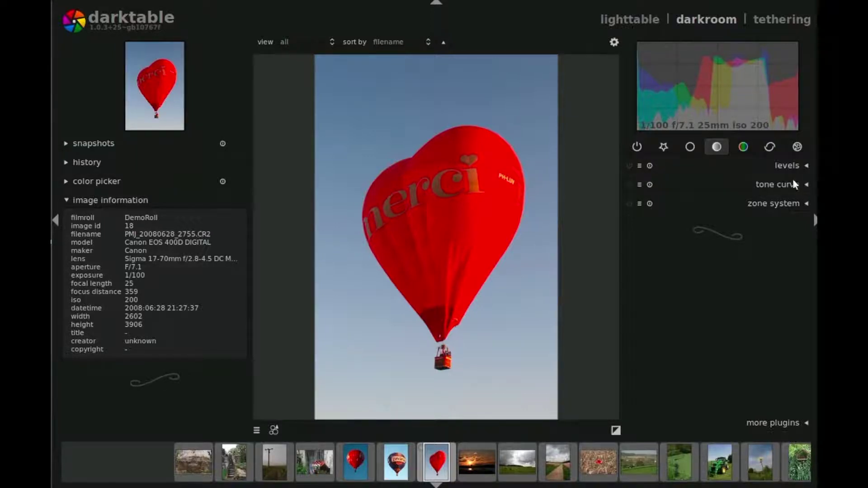
{"action": "left_click", "coordinate": [743, 148]}
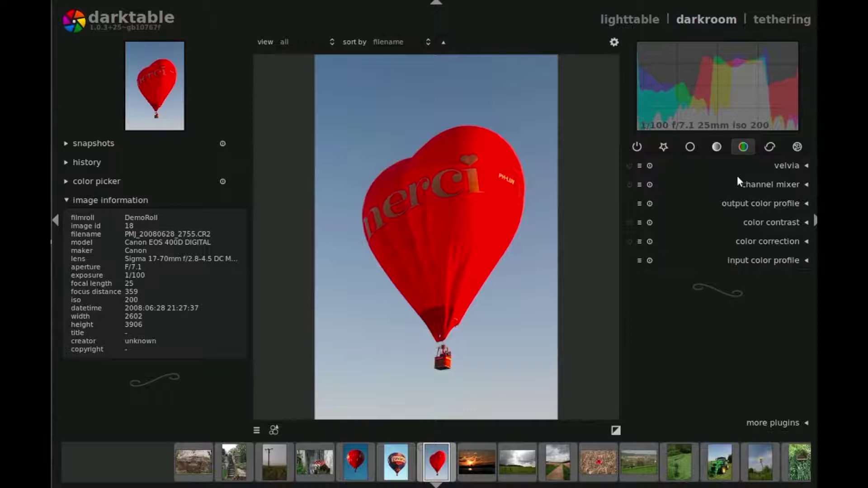
{"action": "left_click", "coordinate": [770, 147]}
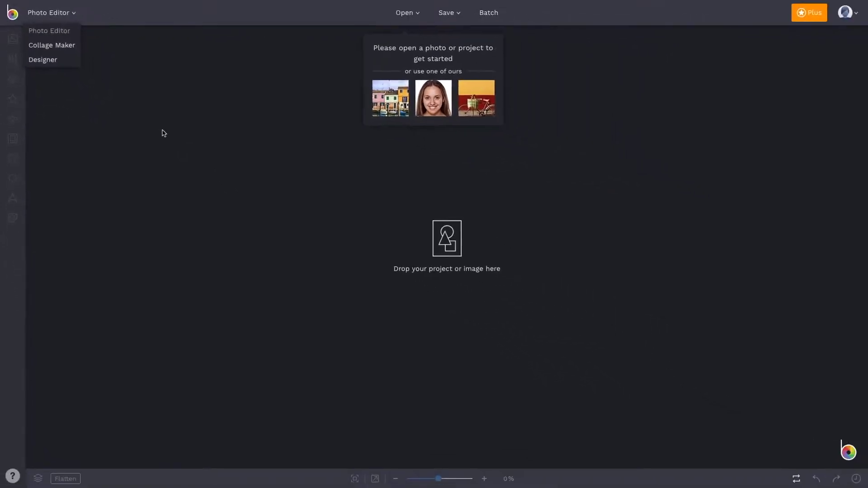
Open BeFunky's sample landscape photo in the Photo Editor.
{"action": "left_click", "coordinate": [163, 132]}
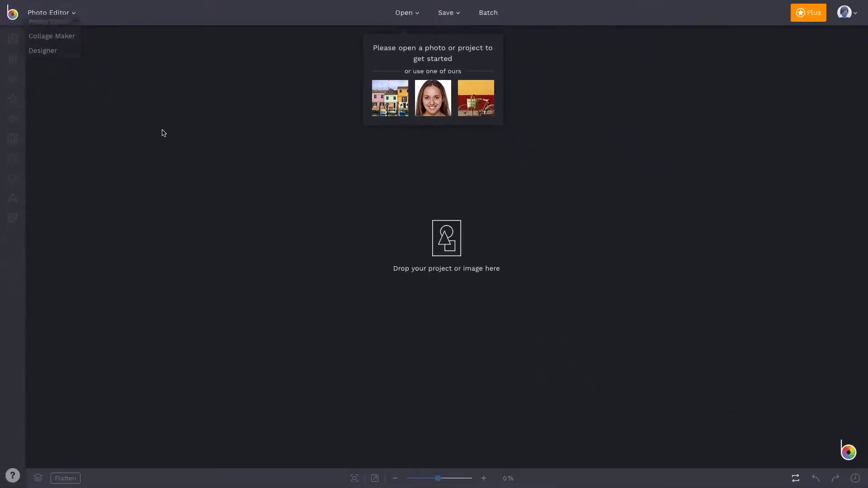
{"action": "left_click", "coordinate": [416, 15]}
{"action": "left_click", "coordinate": [418, 32]}
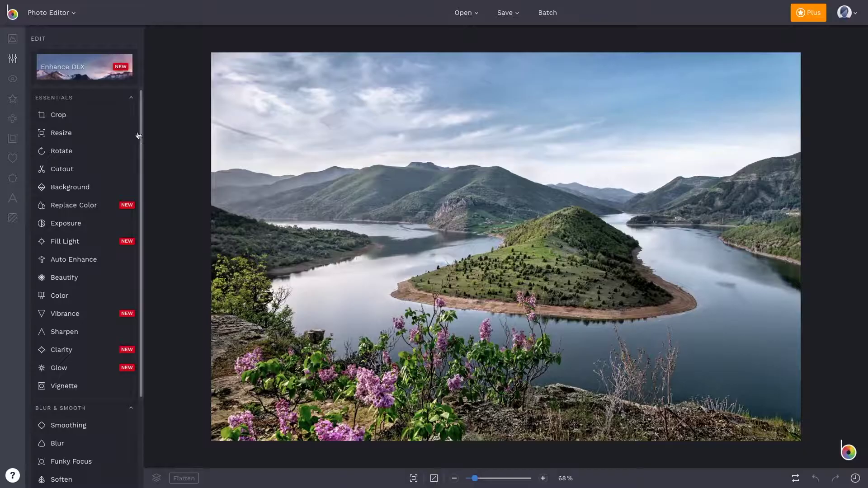
Apply Vibrant Colors DLX, then HDR DLX at reduced strength.
{"action": "left_click", "coordinate": [84, 66]}
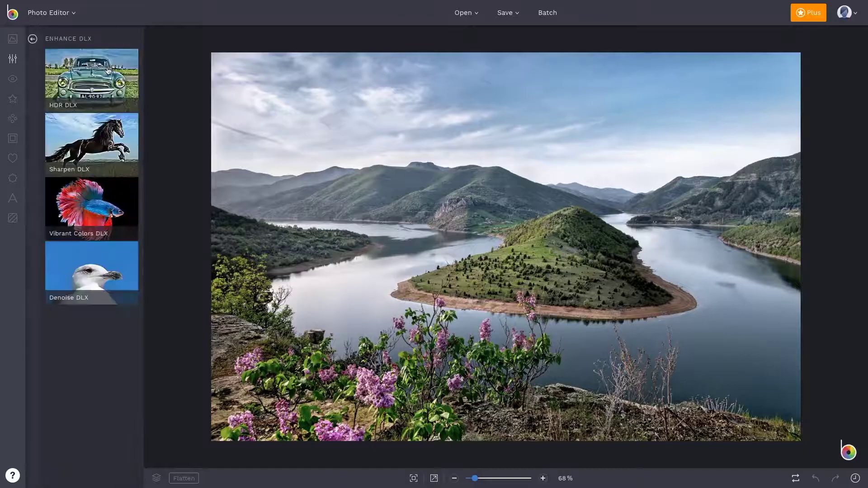
{"action": "left_click", "coordinate": [119, 217]}
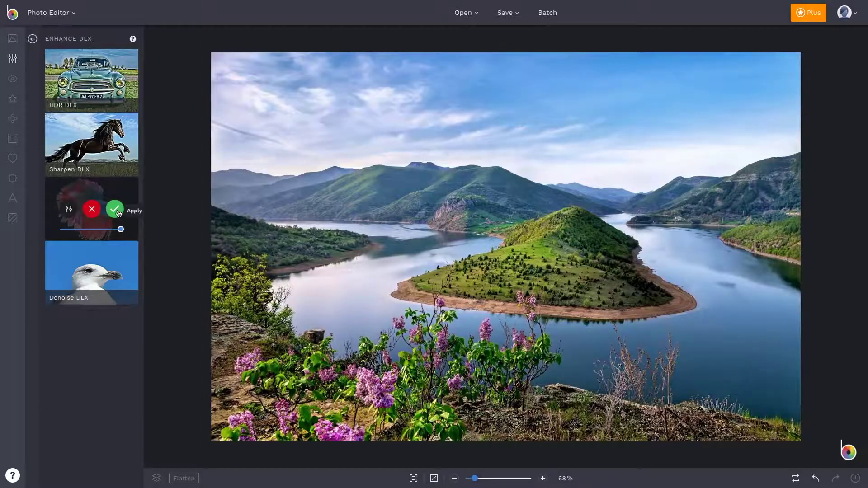
{"action": "left_click", "coordinate": [115, 209]}
{"action": "left_click", "coordinate": [121, 101]}
{"action": "left_click_drag", "start_coordinate": [120, 100], "coordinate": [93, 100]}
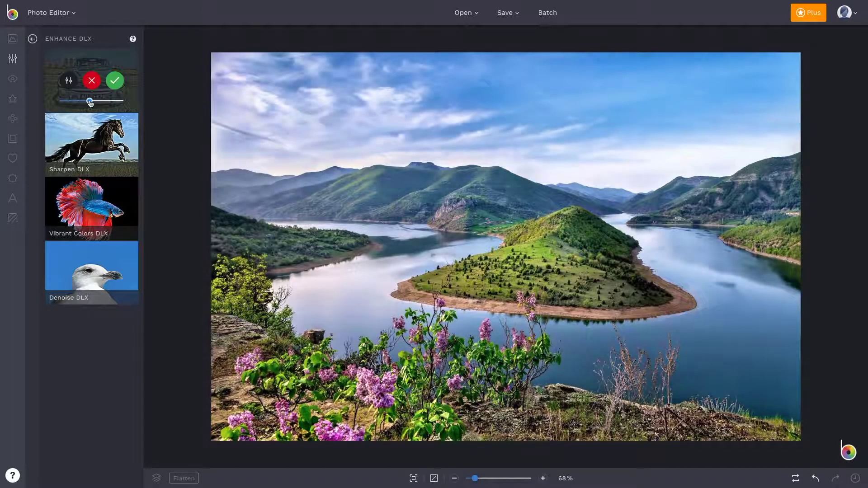
{"action": "left_click", "coordinate": [114, 81]}
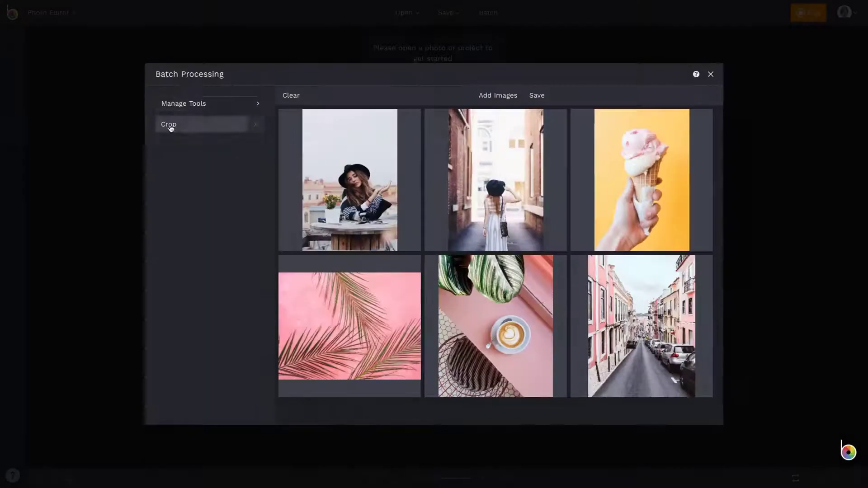
Batch-crop all six photos, then apply Digital Art's Oil Painting DLX to the Venice photo.
{"action": "left_click", "coordinate": [171, 126]}
{"action": "left_click", "coordinate": [236, 246]}
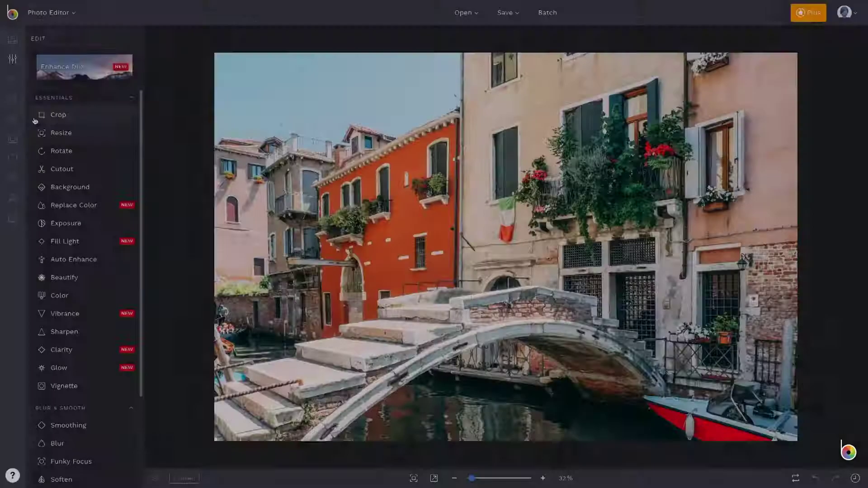
{"action": "left_click", "coordinate": [13, 118]}
{"action": "left_click", "coordinate": [104, 67]}
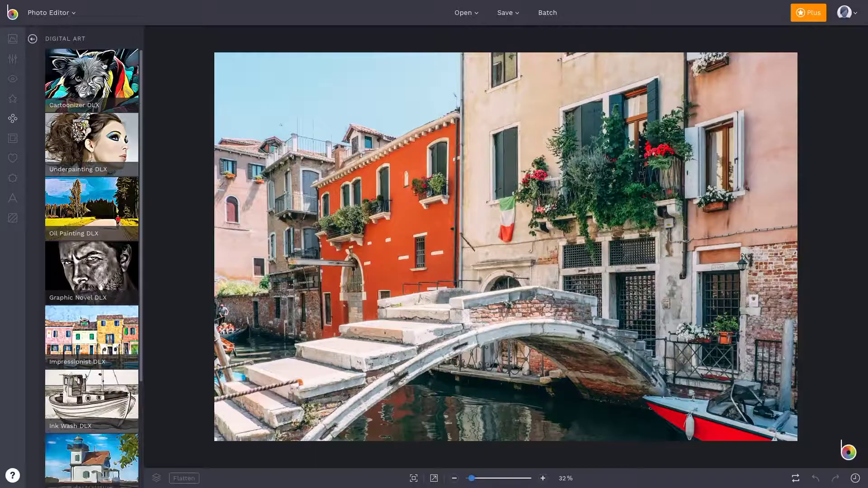
{"action": "left_click", "coordinate": [92, 208]}
{"action": "left_click", "coordinate": [115, 207]}
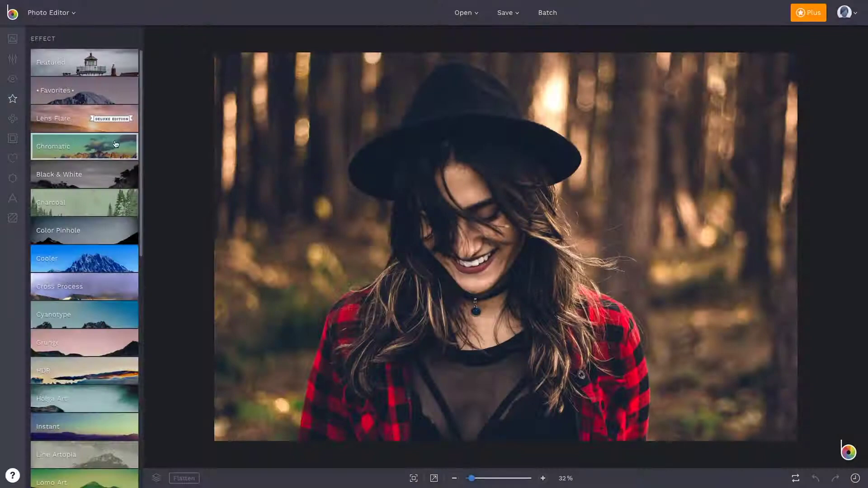
Apply the Chromatic 3 effect to the portrait.
{"action": "left_click", "coordinate": [115, 144]}
{"action": "left_click", "coordinate": [113, 202]}
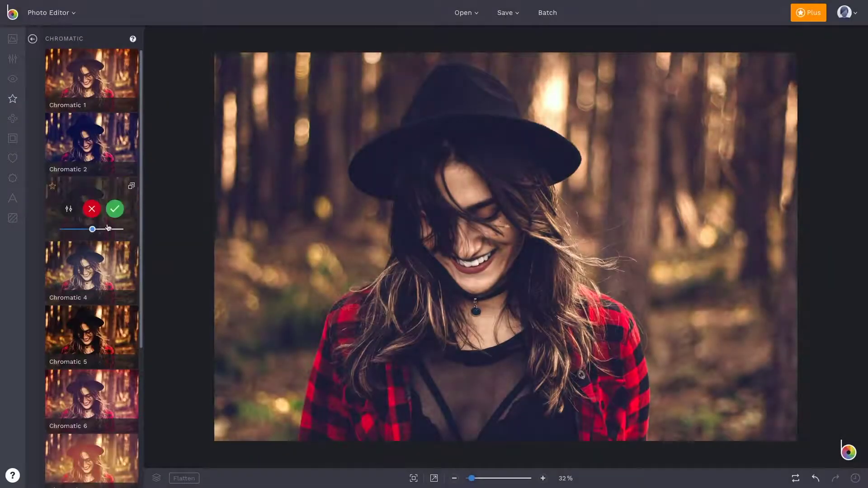
{"action": "left_click", "coordinate": [113, 208]}
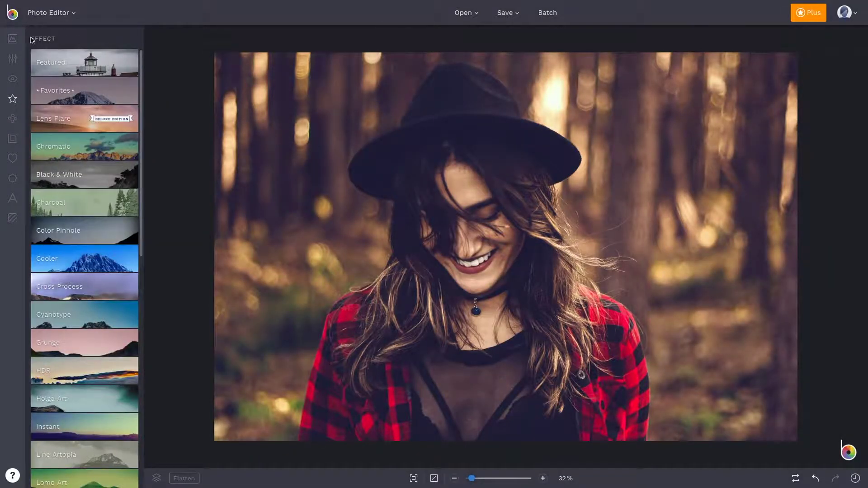
Add a Sun Beam lens flare on the right of the portrait.
{"action": "left_click", "coordinate": [81, 118]}
{"action": "left_click", "coordinate": [91, 201]}
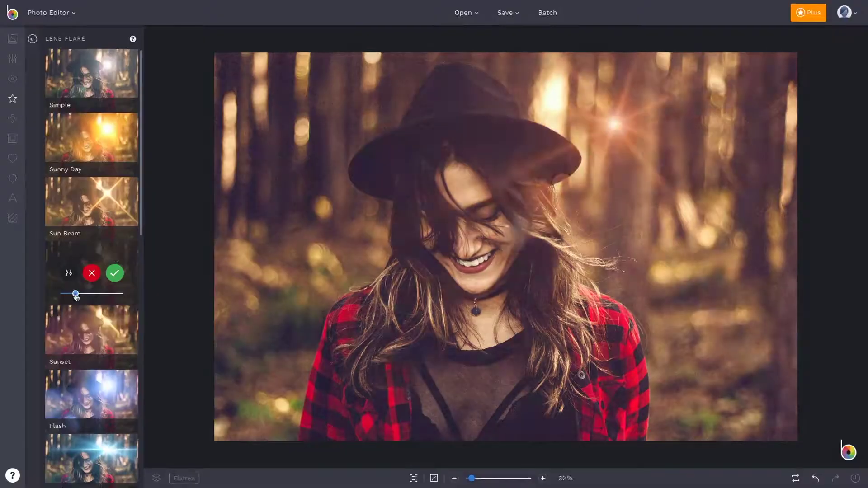
{"action": "left_click_drag", "start_coordinate": [616, 124], "coordinate": [694, 246]}
{"action": "left_click", "coordinate": [115, 273]}
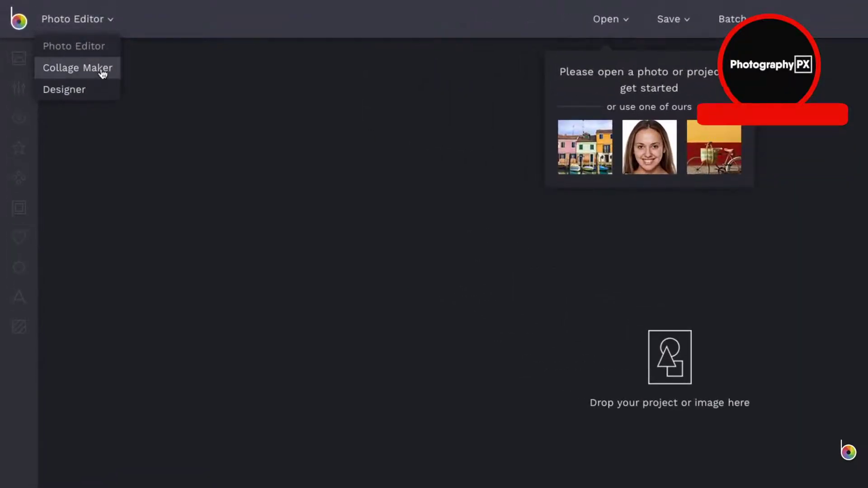
Make a collage with a different grid layout and wider spacing between photos.
{"action": "left_click", "coordinate": [103, 74]}
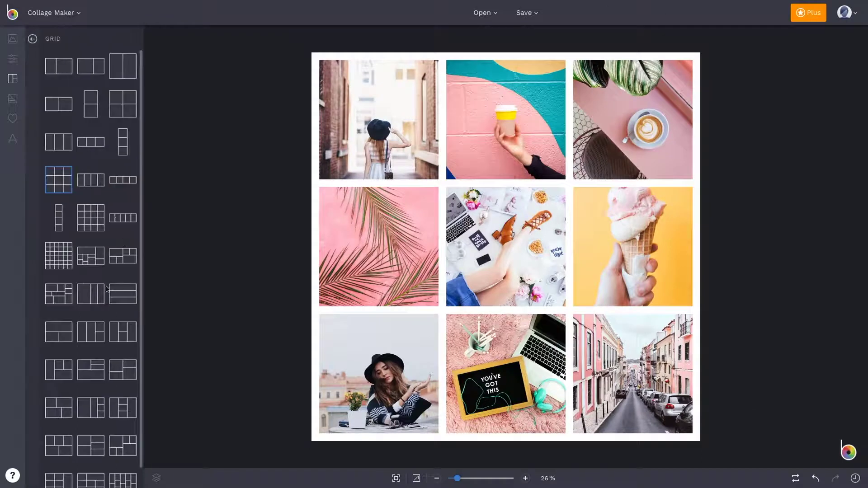
{"action": "scroll", "coordinate": [107, 289], "scroll_direction": "down", "scroll_amount": 1}
{"action": "left_click", "coordinate": [122, 424]}
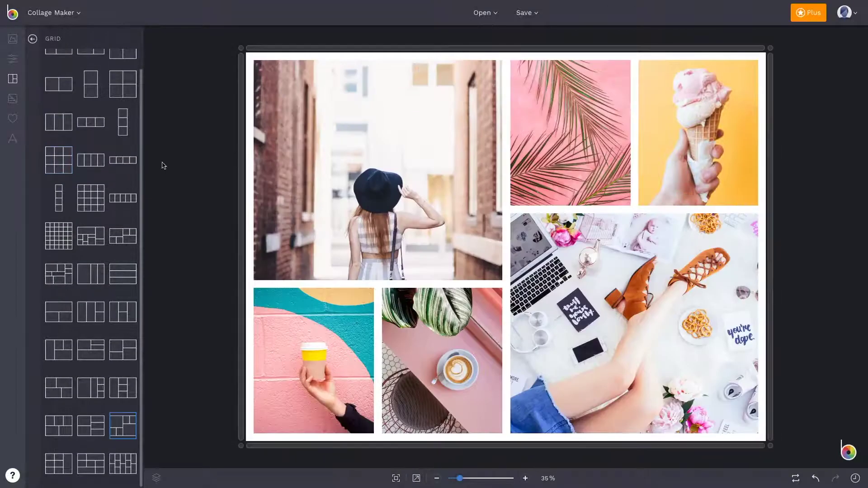
{"action": "left_click", "coordinate": [13, 58]}
{"action": "left_click_drag", "start_coordinate": [58, 119], "coordinate": [92, 119]}
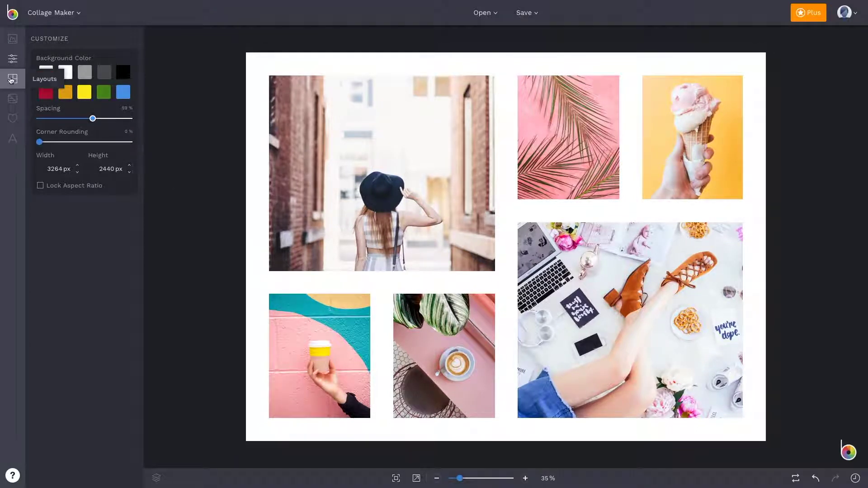
Generate Collage Wizard layouts from all nine photos and preview five suggestions.
{"action": "left_click", "coordinate": [12, 78]}
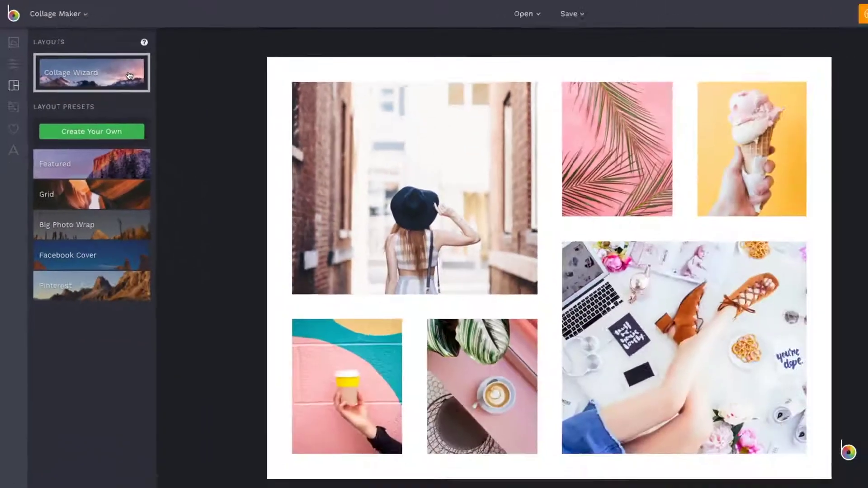
{"action": "left_click", "coordinate": [177, 105]}
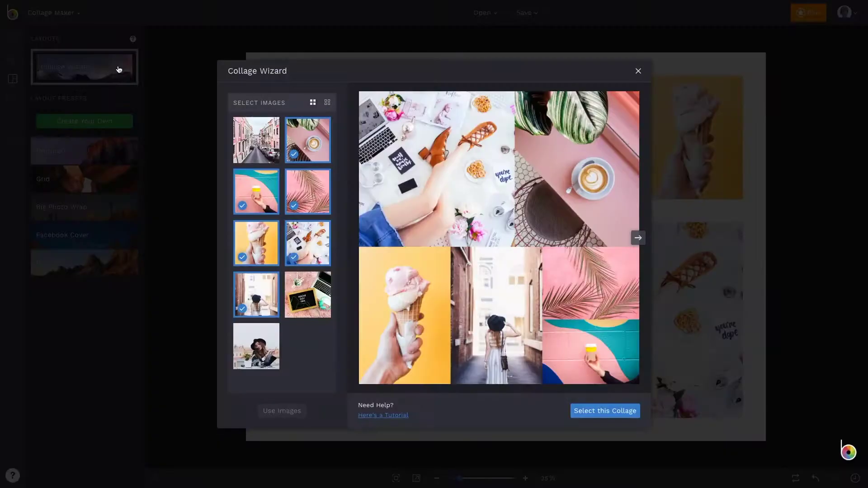
{"action": "left_click", "coordinate": [312, 102]}
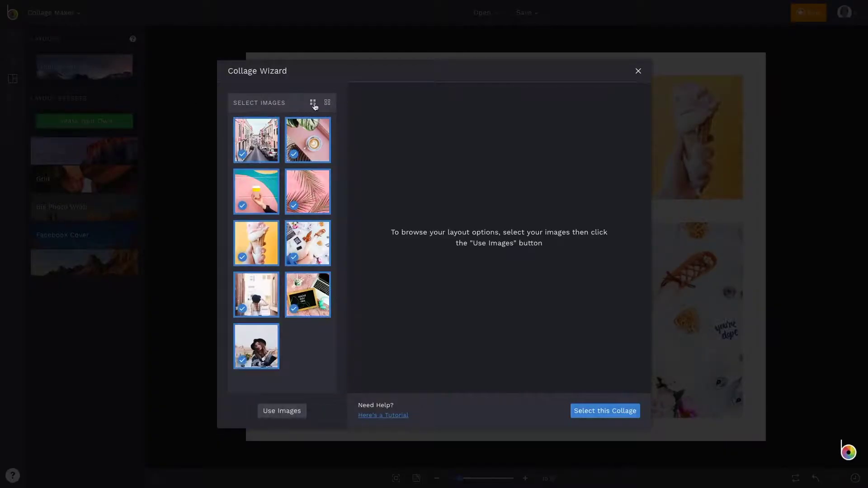
{"action": "left_click", "coordinate": [298, 413]}
{"action": "left_click", "coordinate": [638, 239]}
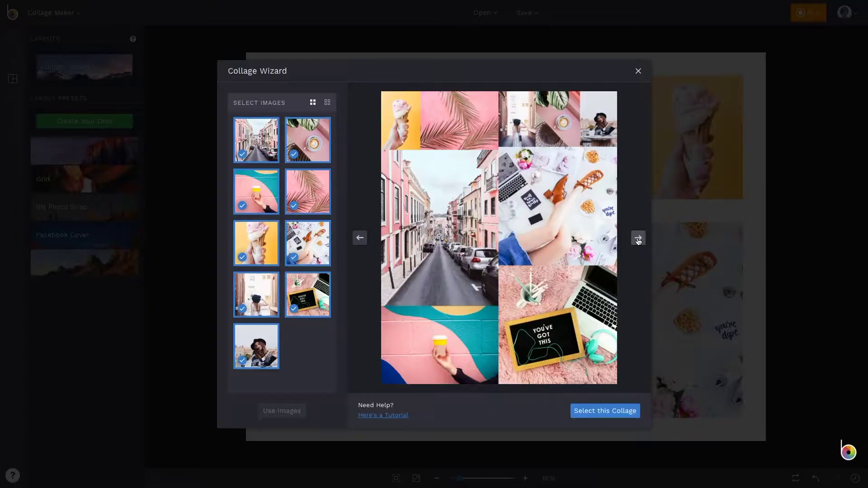
{"action": "left_click", "coordinate": [638, 239]}
{"action": "left_click", "coordinate": [638, 239]}
{"action": "left_click", "coordinate": [637, 239]}
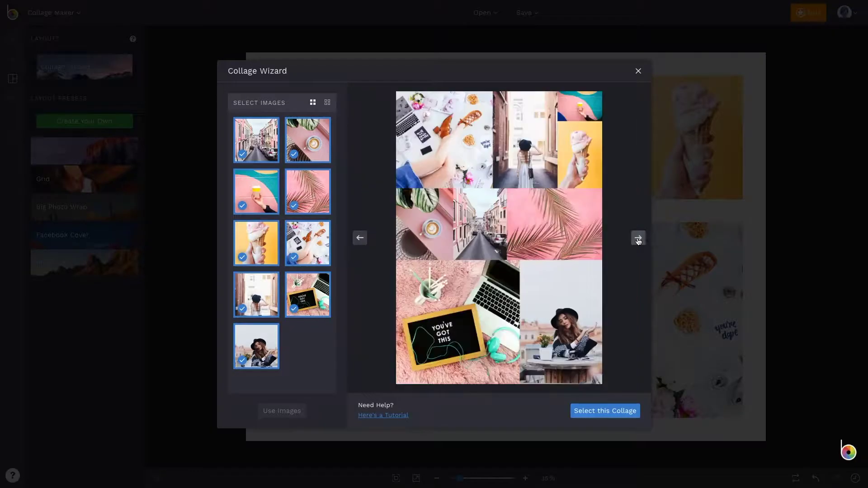
{"action": "left_click", "coordinate": [638, 239]}
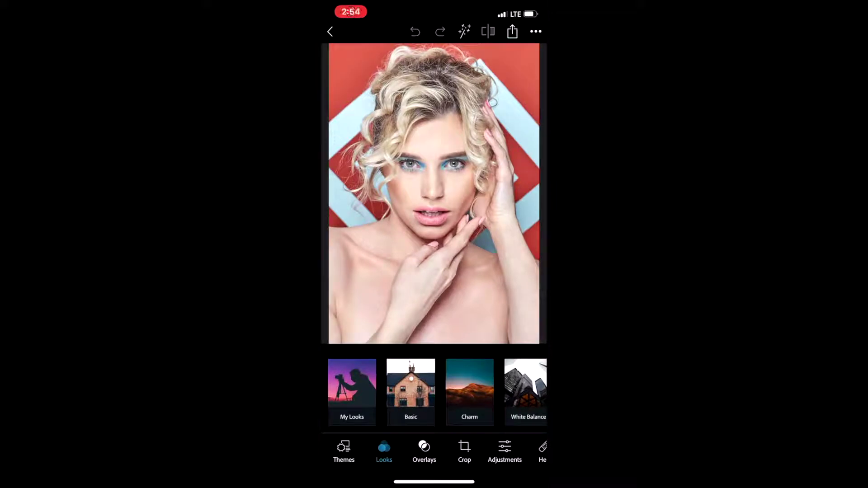
Try the Basic looks Vibrant (with adjusted strength), Autumn, Spring and Summer on the portrait.
{"action": "left_click", "coordinate": [410, 389]}
{"action": "left_click", "coordinate": [469, 389]}
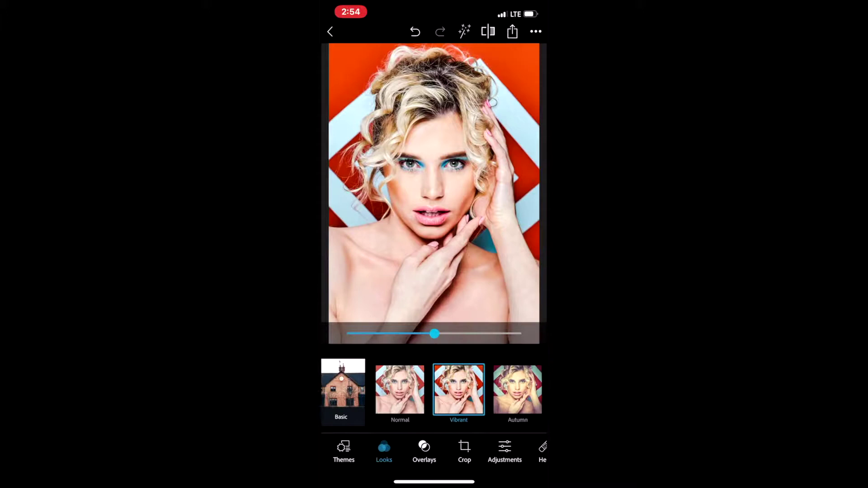
{"action": "left_click_drag", "start_coordinate": [434, 334], "coordinate": [353, 334]}
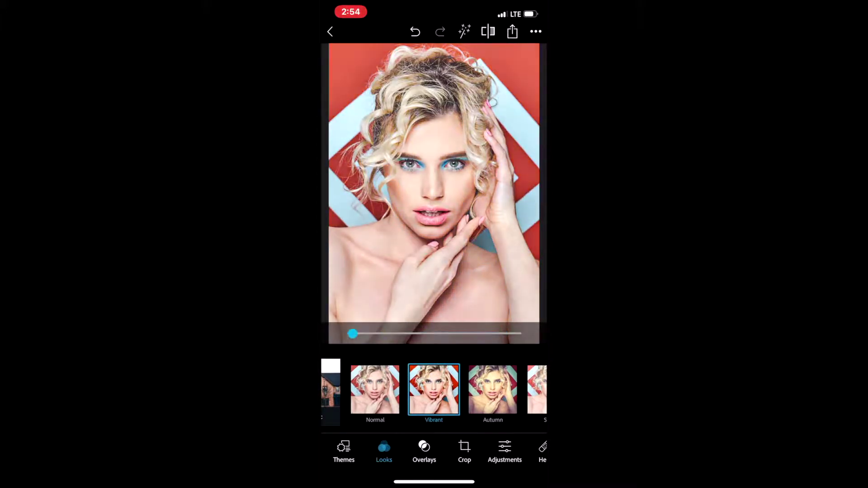
{"action": "left_click", "coordinate": [492, 390]}
{"action": "left_click", "coordinate": [493, 389]}
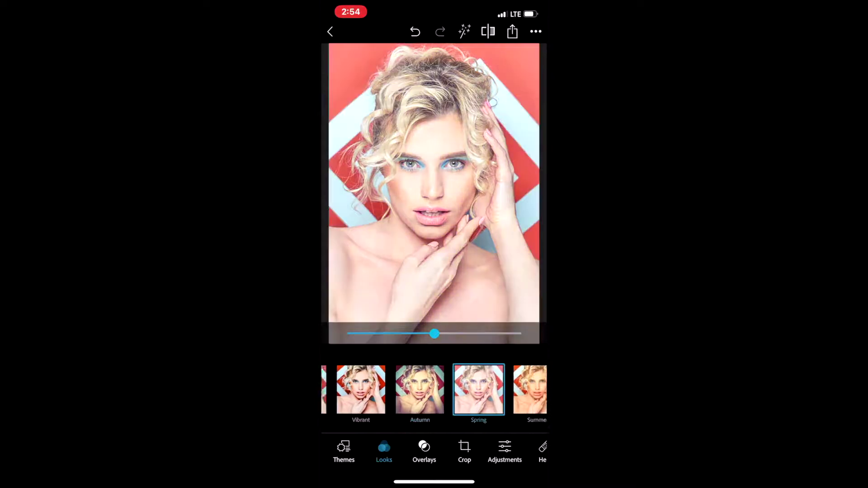
{"action": "left_click", "coordinate": [493, 389]}
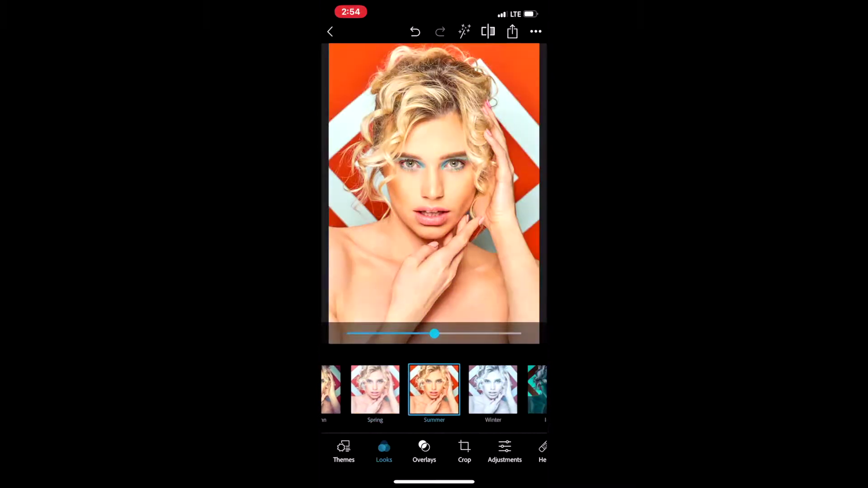
Compare the Summer look with the original, undo it, and return to Recents.
{"action": "left_click", "coordinate": [330, 31]}
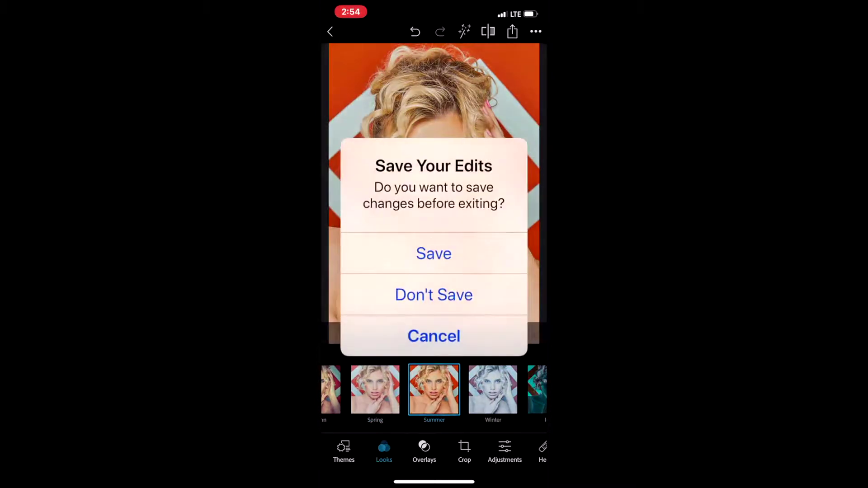
{"action": "left_click", "coordinate": [433, 336]}
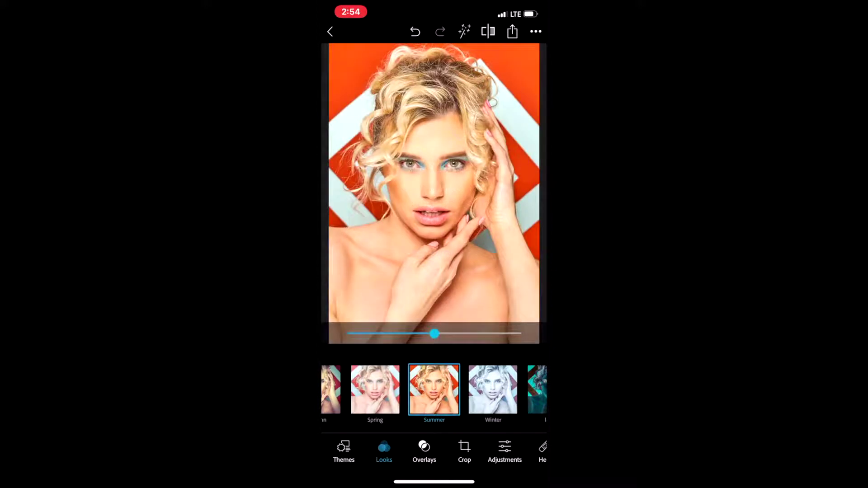
{"action": "left_click", "coordinate": [488, 31]}
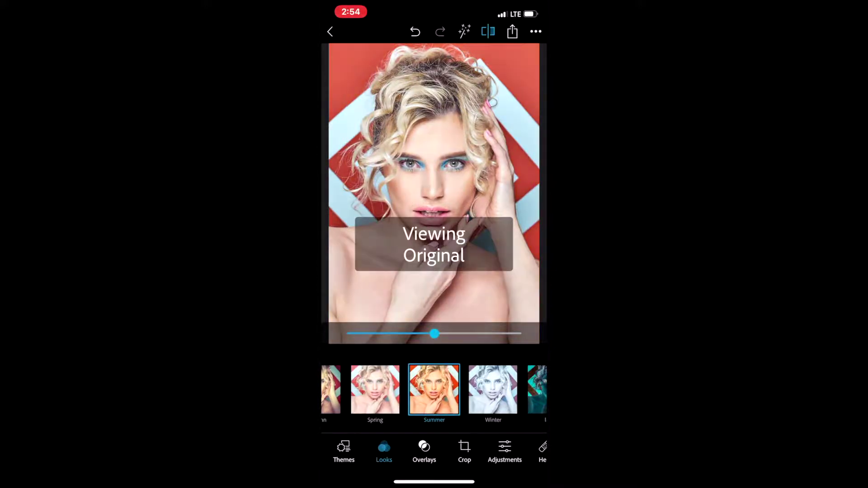
{"action": "left_click", "coordinate": [487, 31]}
{"action": "left_click", "coordinate": [487, 32]}
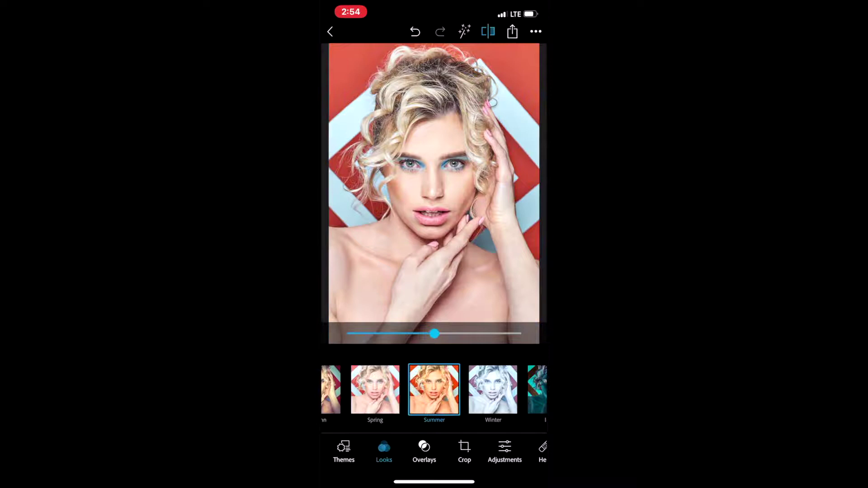
{"action": "left_click", "coordinate": [488, 31]}
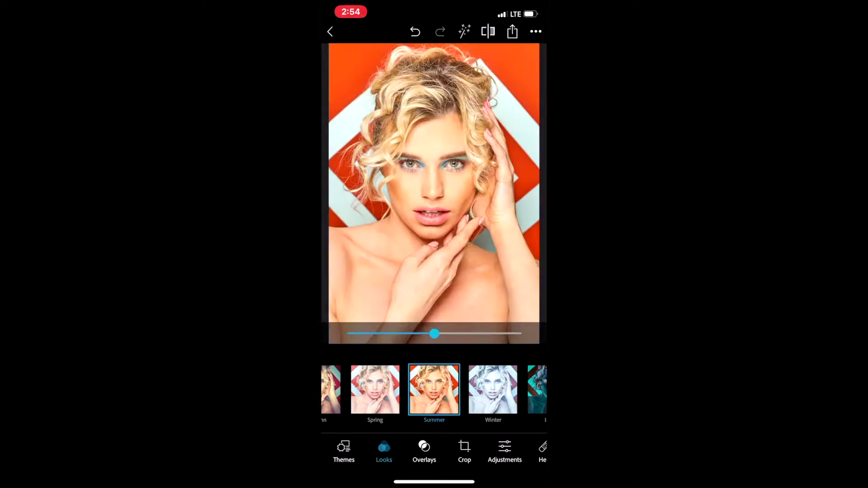
{"action": "left_click", "coordinate": [415, 32]}
{"action": "left_click", "coordinate": [330, 31]}
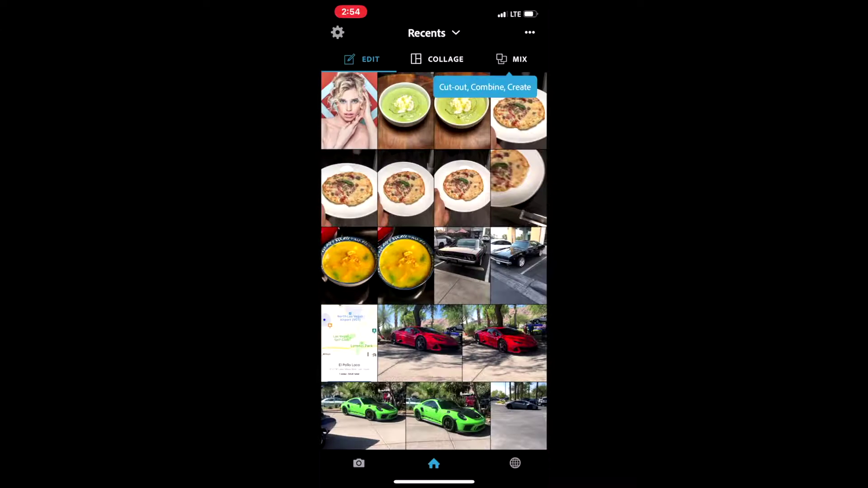
Reopen the portrait and, in Adjustments past Contrast and Whites, set Vibrance to 56.
{"action": "left_click", "coordinate": [349, 111]}
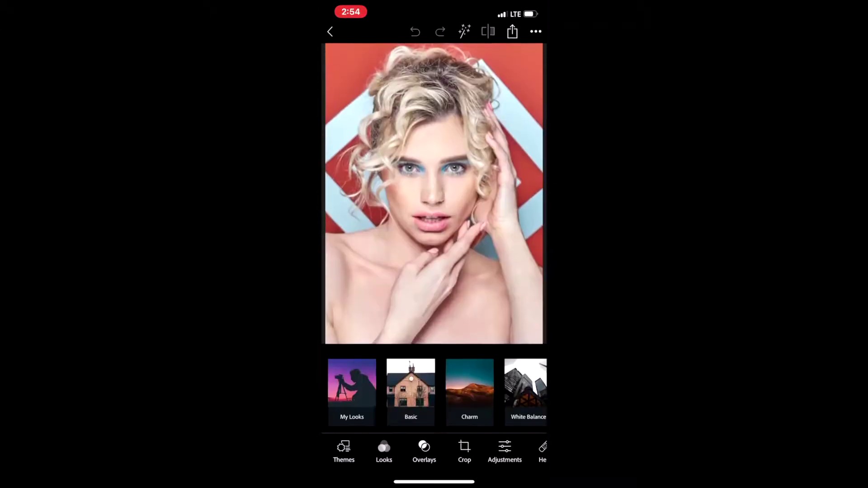
{"action": "left_click", "coordinate": [464, 449]}
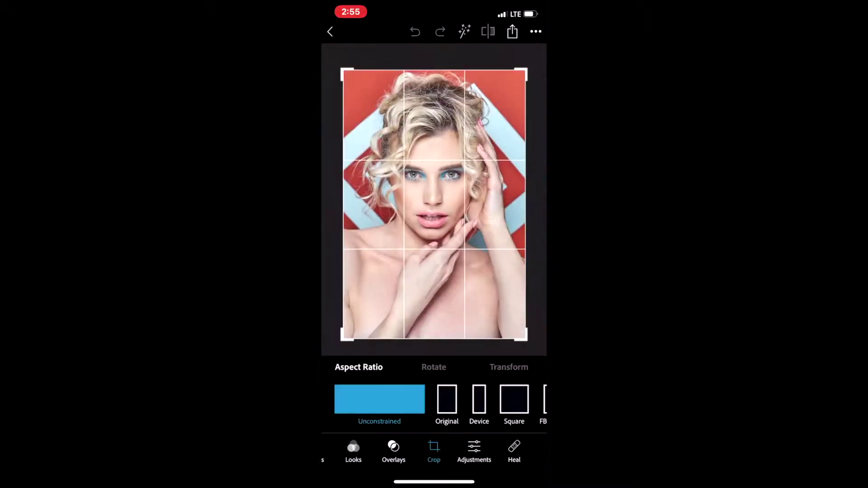
{"action": "left_click", "coordinate": [473, 449]}
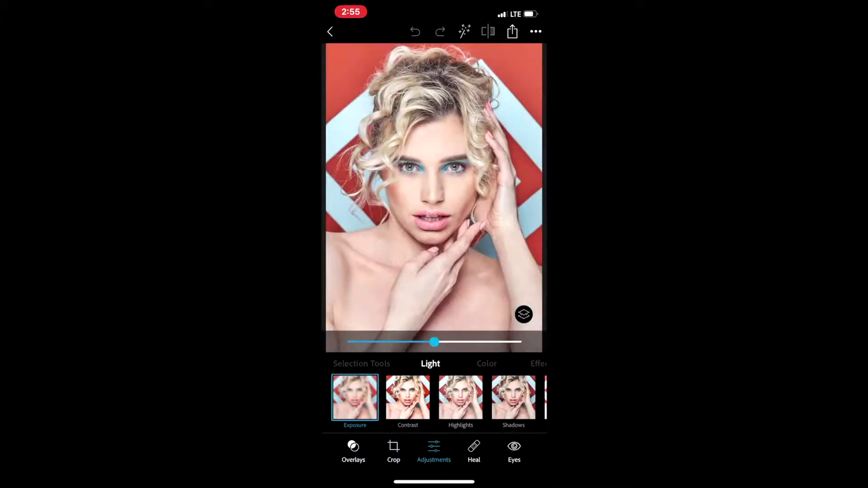
{"action": "left_click", "coordinate": [407, 397]}
{"action": "scroll", "coordinate": [434, 397], "scroll_direction": "right", "scroll_amount": 3}
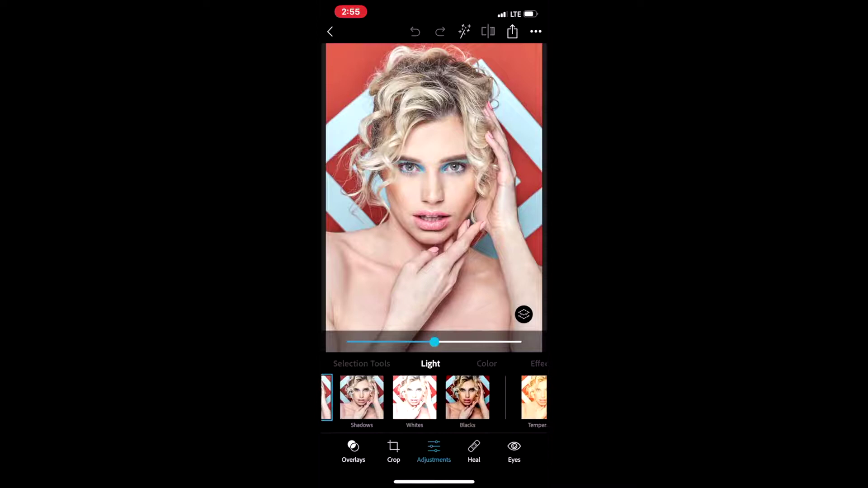
{"action": "left_click", "coordinate": [414, 397]}
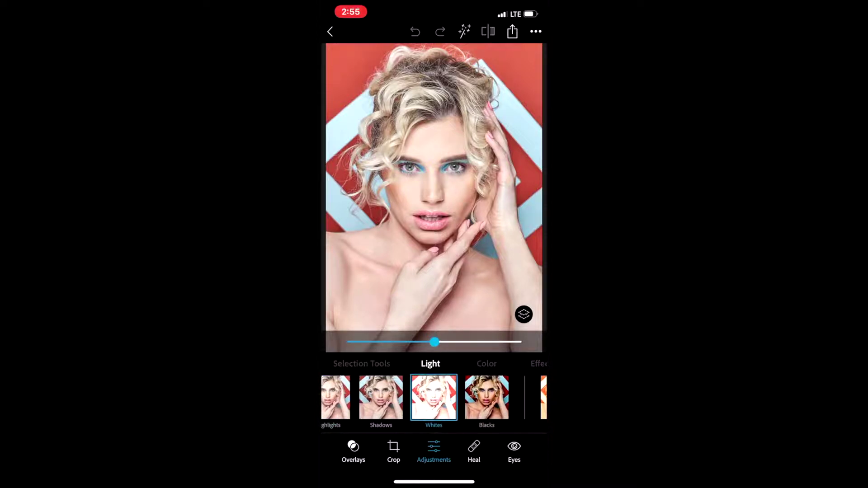
{"action": "scroll", "coordinate": [434, 397], "scroll_direction": "right", "scroll_amount": 2}
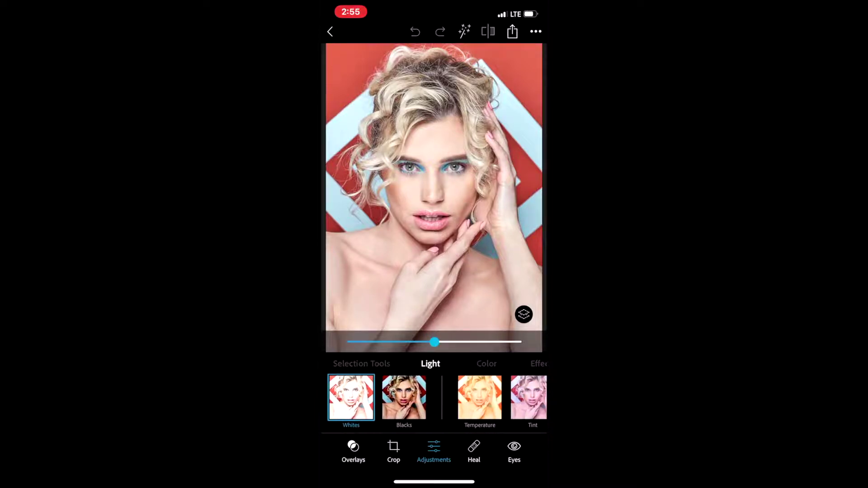
{"action": "scroll", "coordinate": [434, 397], "scroll_direction": "right", "scroll_amount": 3}
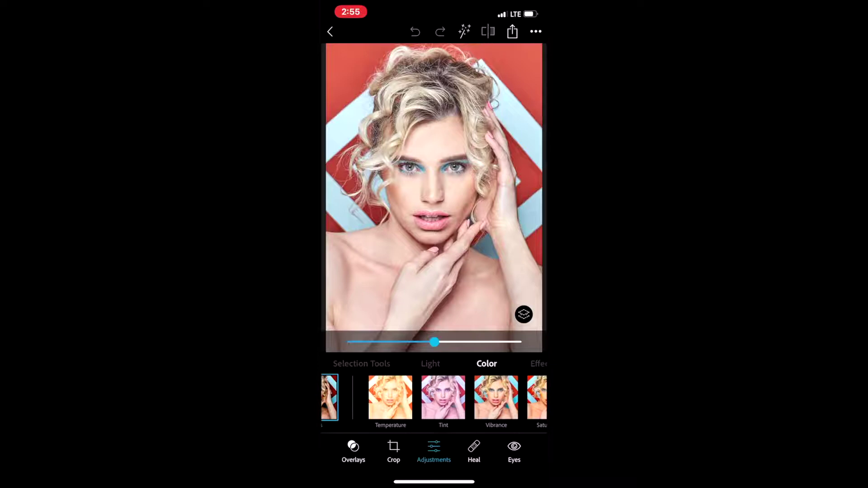
{"action": "left_click", "coordinate": [496, 397]}
{"action": "left_click_drag", "start_coordinate": [434, 342], "coordinate": [485, 342]}
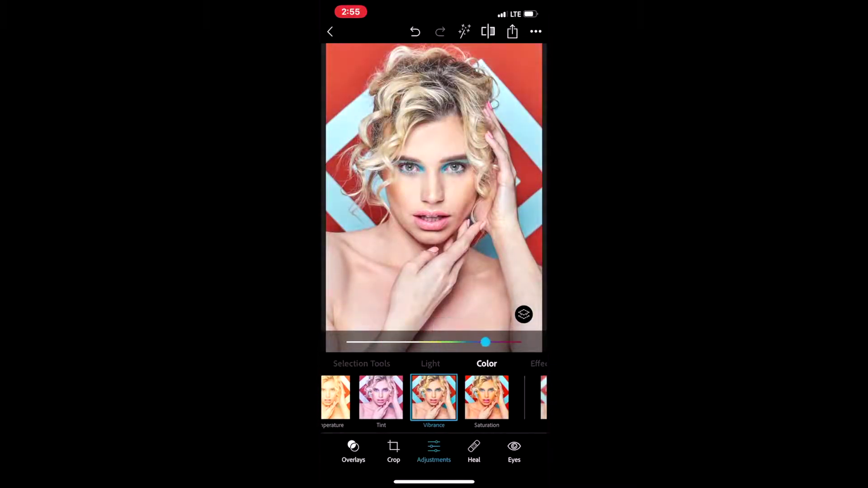
{"action": "scroll", "coordinate": [434, 397], "scroll_direction": "right", "scroll_amount": 2}
Heal a blemish on the right cheek with an enlarged healing brush.
{"action": "left_click", "coordinate": [473, 450]}
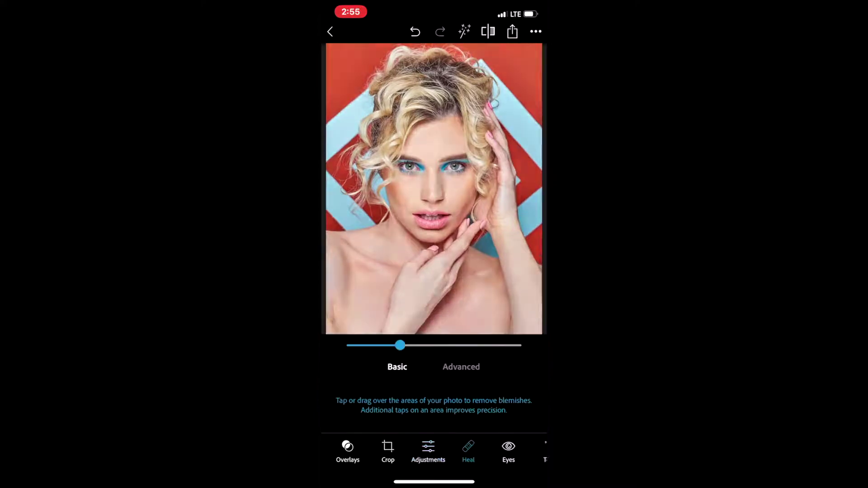
{"action": "mouse_move", "coordinate": [399, 345]}
{"action": "left_mouse_down"}
{"action": "mouse_move", "coordinate": [457, 344]}
{"action": "mouse_move", "coordinate": [423, 344]}
{"action": "left_mouse_up"}
{"action": "scroll", "coordinate": [433, 190], "scroll_direction": "up", "scroll_amount": 5}
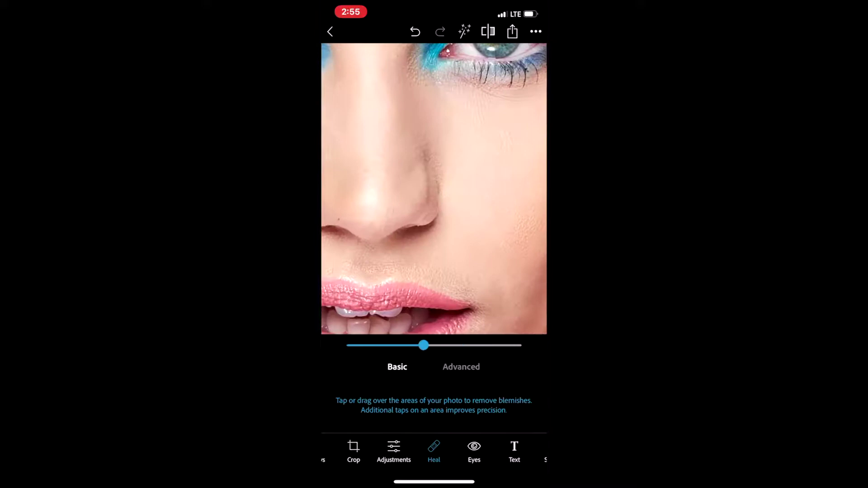
{"action": "left_click_drag", "start_coordinate": [466, 144], "coordinate": [461, 194]}
With a smaller brush, heal two blemishes on the forehead.
{"action": "left_click_drag", "start_coordinate": [423, 345], "coordinate": [360, 344]}
{"action": "scroll", "coordinate": [434, 190], "scroll_direction": "down", "scroll_amount": 3}
{"action": "scroll", "coordinate": [366, 163], "scroll_direction": "up", "scroll_amount": 3}
{"action": "scroll", "coordinate": [434, 190], "scroll_direction": "up", "scroll_amount": 5}
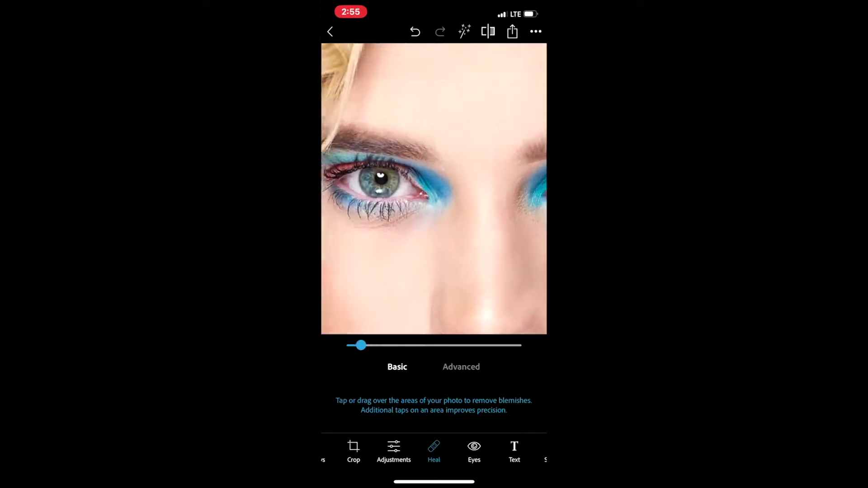
{"action": "left_click", "coordinate": [449, 163]}
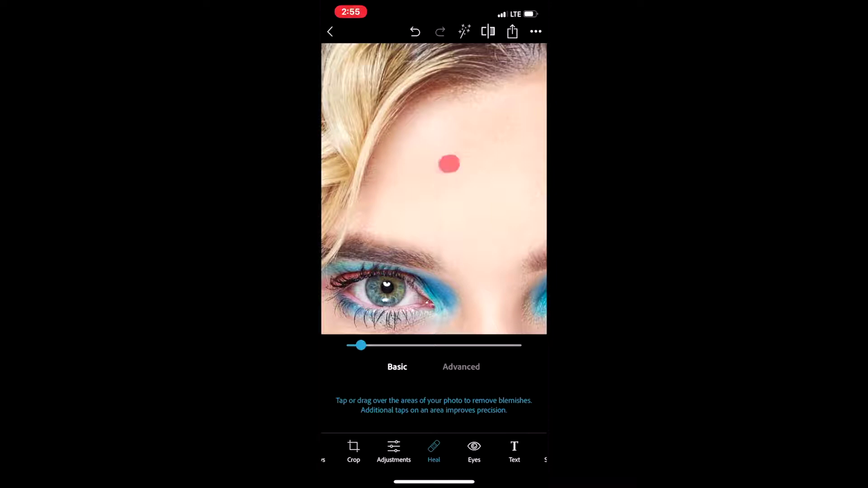
{"action": "scroll", "coordinate": [433, 190], "scroll_direction": "right", "scroll_amount": 3}
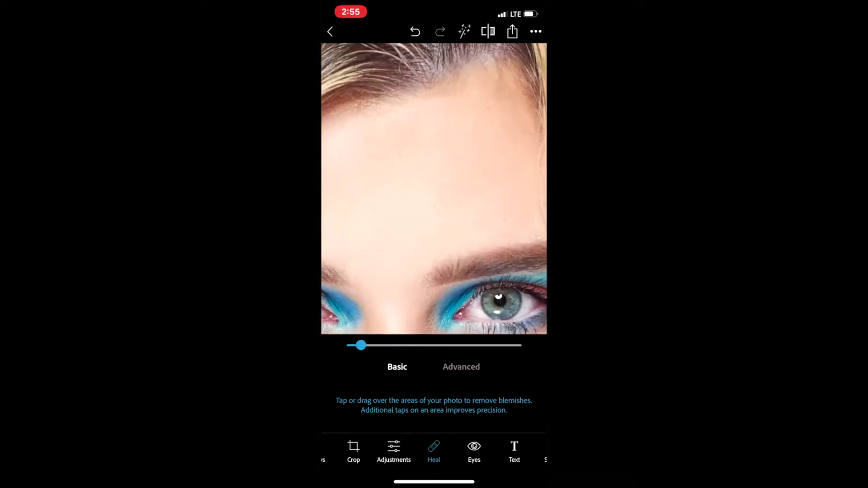
{"action": "left_click_drag", "start_coordinate": [470, 115], "coordinate": [498, 103]}
{"action": "scroll", "coordinate": [434, 190], "scroll_direction": "down", "scroll_amount": 3}
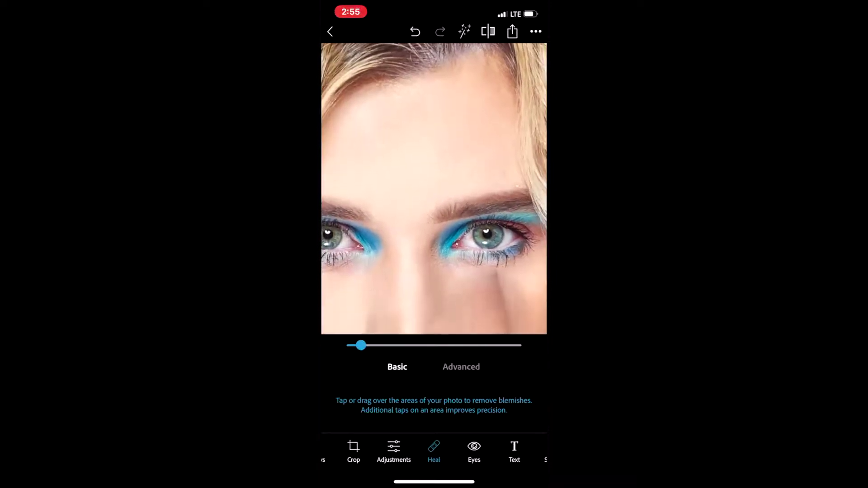
{"action": "scroll", "coordinate": [434, 189], "scroll_direction": "up", "scroll_amount": 5}
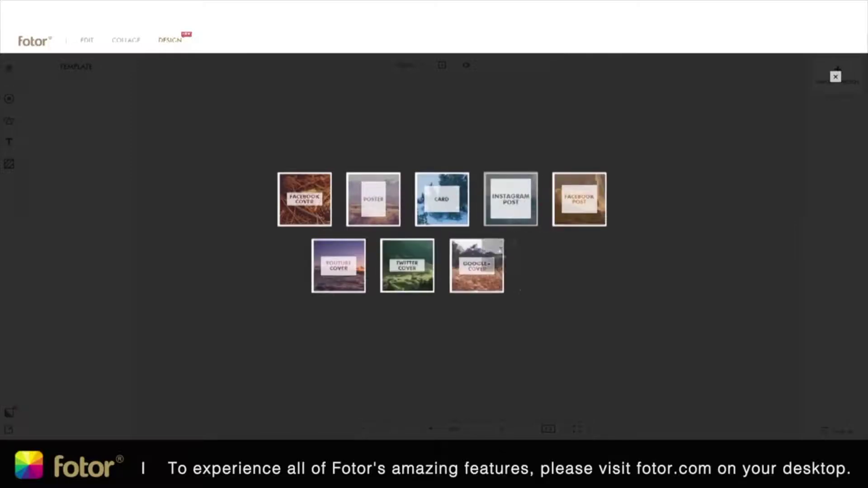
Start a design from the Facebook Cover template.
{"action": "left_click", "coordinate": [304, 198]}
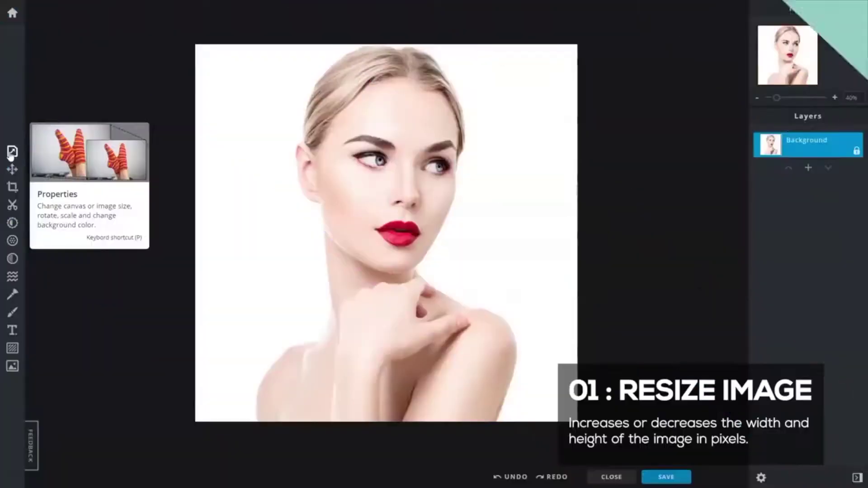
Try changing the image height in the Resize Image options.
{"action": "left_click", "coordinate": [13, 152]}
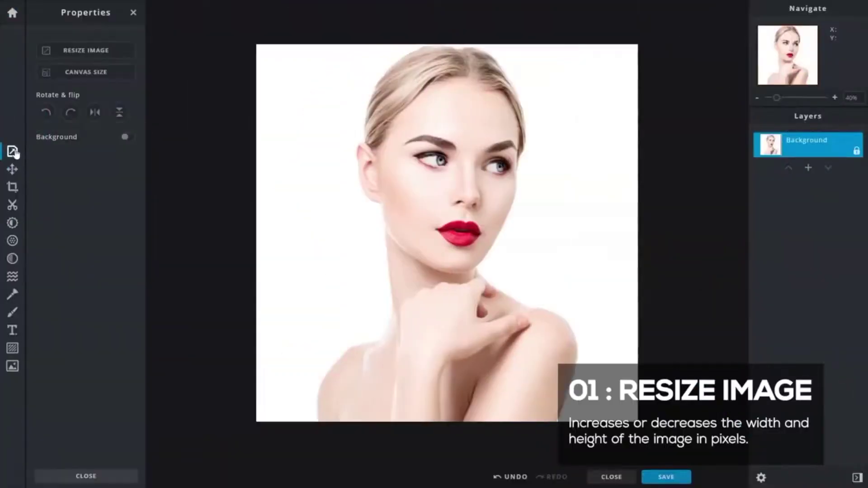
{"action": "left_click", "coordinate": [58, 52]}
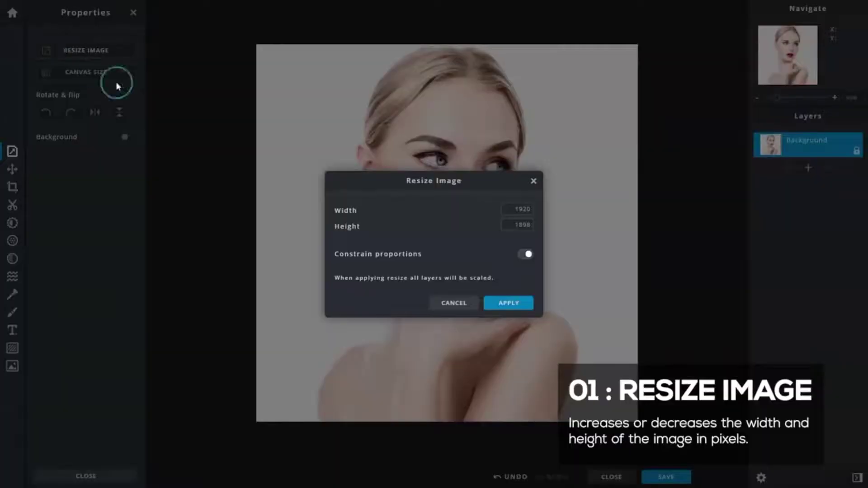
{"action": "double_click", "coordinate": [519, 224]}
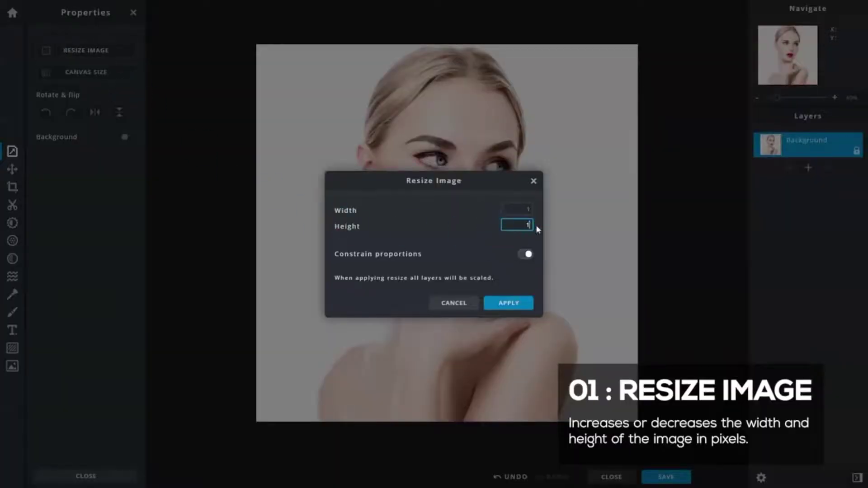
{"action": "left_click", "coordinate": [523, 305]}
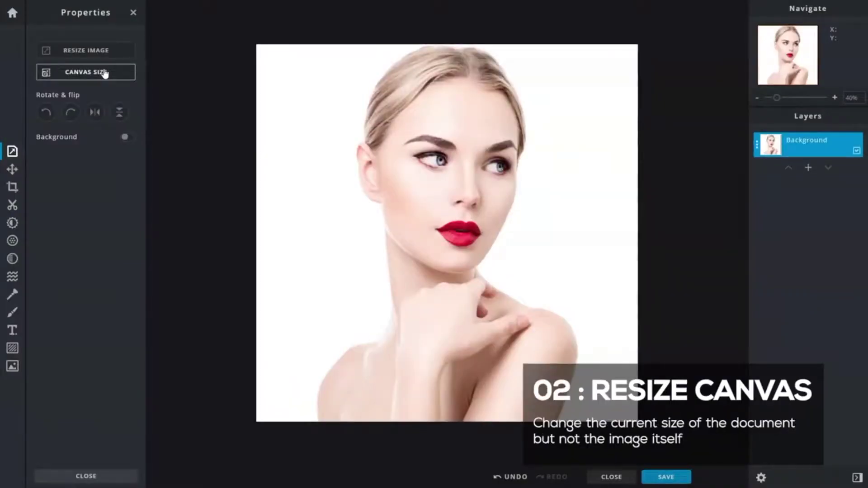
Resize the canvas to 1080 × 1080 anchored bottom-left, then move the portrait into view.
{"action": "left_click", "coordinate": [104, 74]}
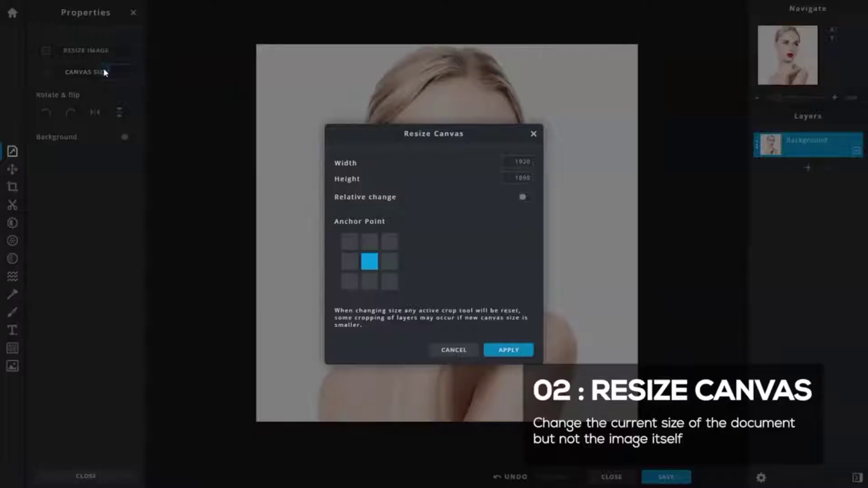
{"action": "left_click", "coordinate": [349, 284]}
{"action": "left_click", "coordinate": [524, 162]}
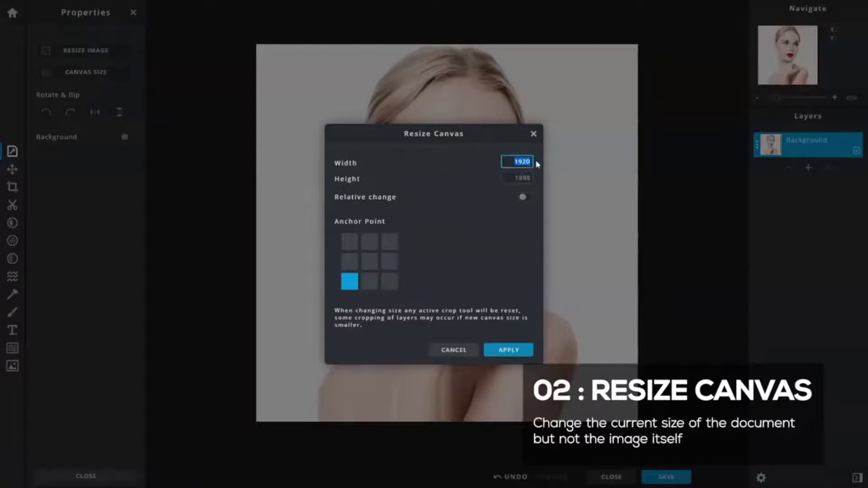
{"action": "left_click", "coordinate": [519, 178]}
{"action": "left_click", "coordinate": [525, 350]}
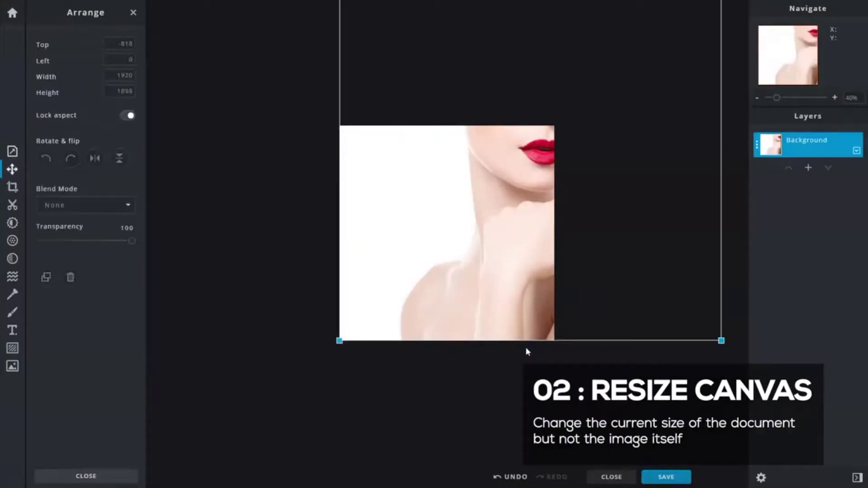
{"action": "left_click_drag", "start_coordinate": [496, 306], "coordinate": [333, 312]}
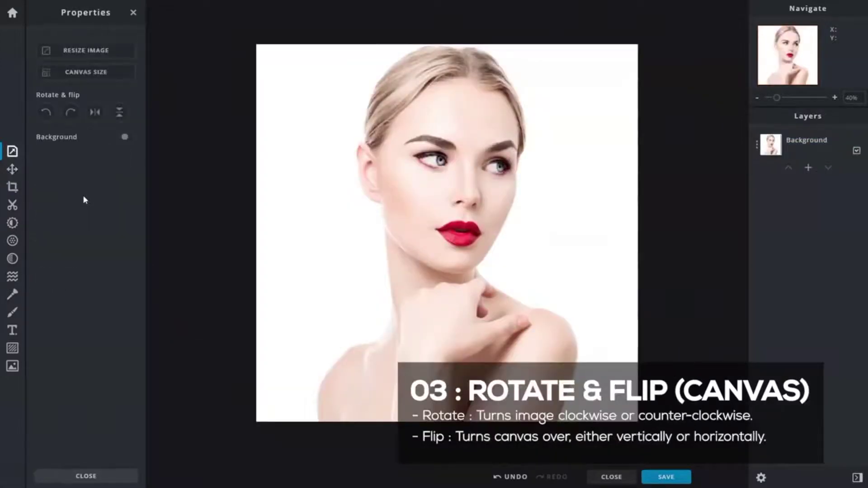
Rotate the portrait left and right and flip it both ways, ending upright as before.
{"action": "left_click", "coordinate": [46, 112]}
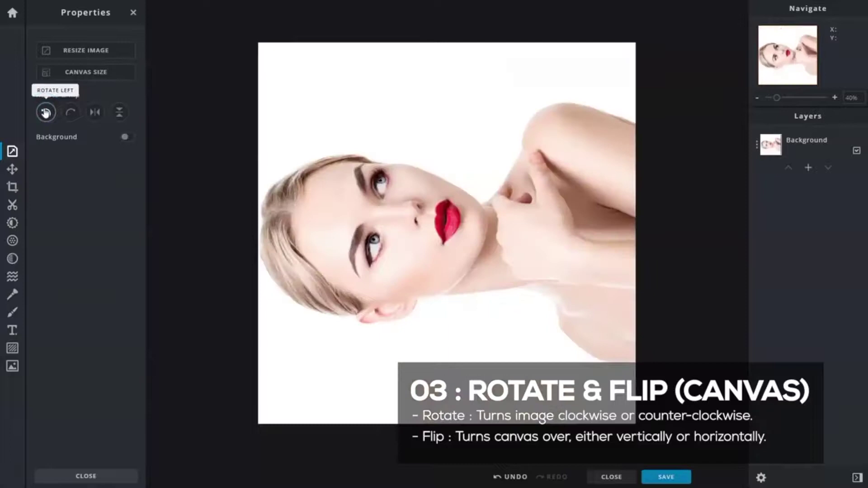
{"action": "left_click", "coordinate": [71, 113]}
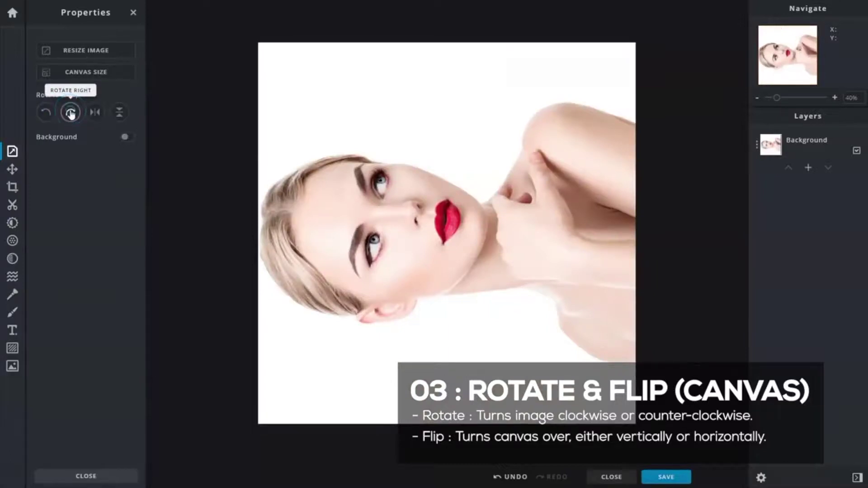
{"action": "left_click", "coordinate": [95, 113]}
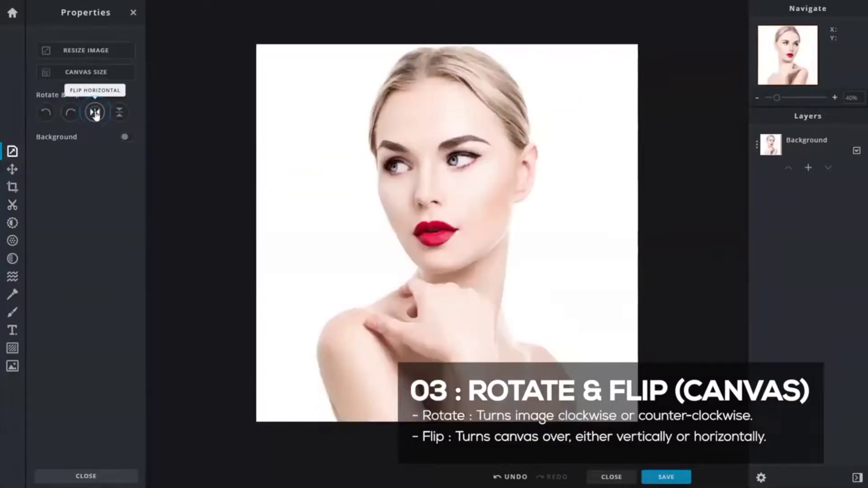
{"action": "left_click", "coordinate": [94, 113]}
{"action": "left_click", "coordinate": [112, 115]}
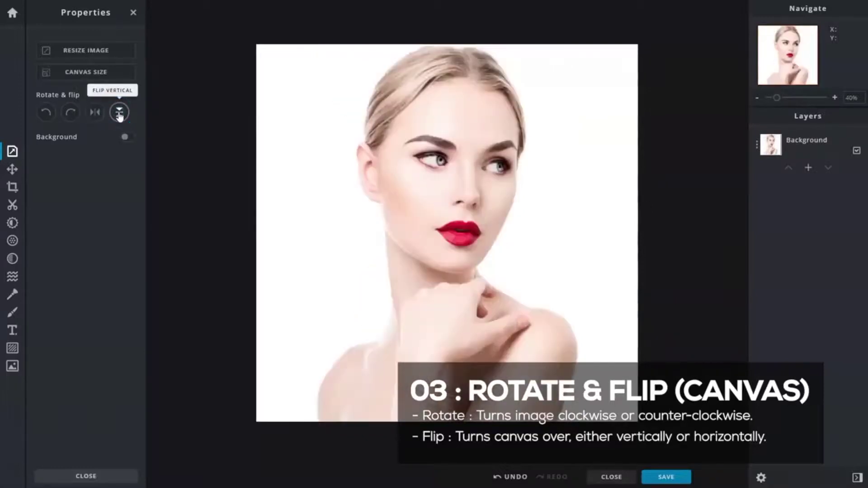
{"action": "left_click", "coordinate": [136, 119]}
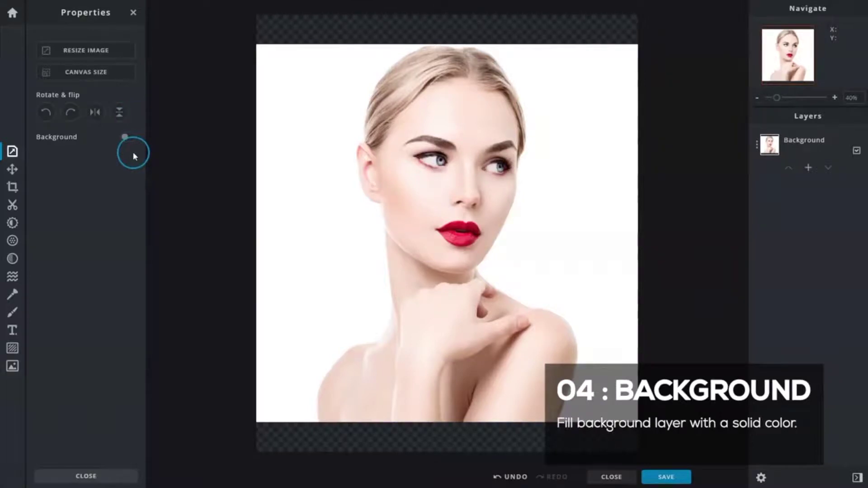
Turn on the canvas background fill and set its colour to a pale green.
{"action": "left_click", "coordinate": [125, 137]}
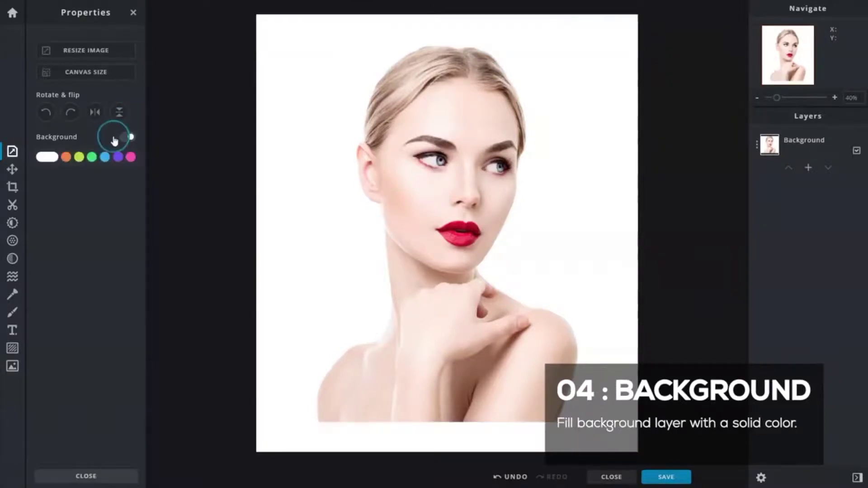
{"action": "left_click", "coordinate": [47, 157]}
{"action": "left_click", "coordinate": [45, 182]}
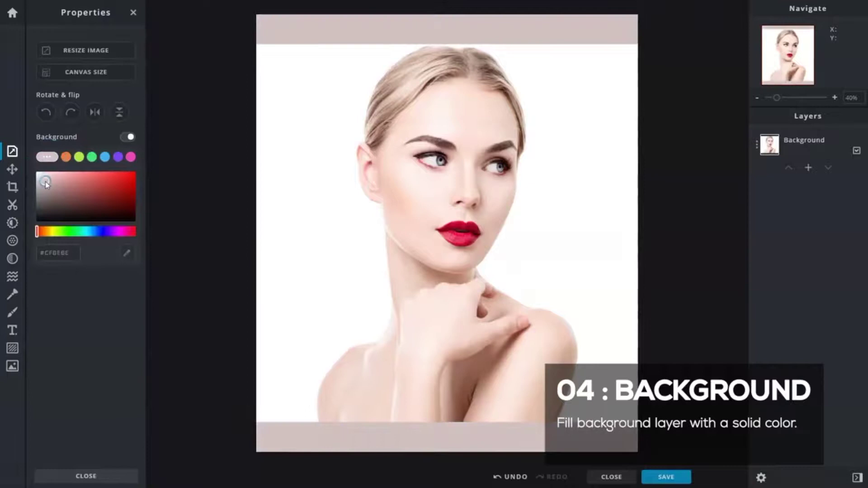
{"action": "left_click_drag", "start_coordinate": [42, 231], "coordinate": [68, 236]}
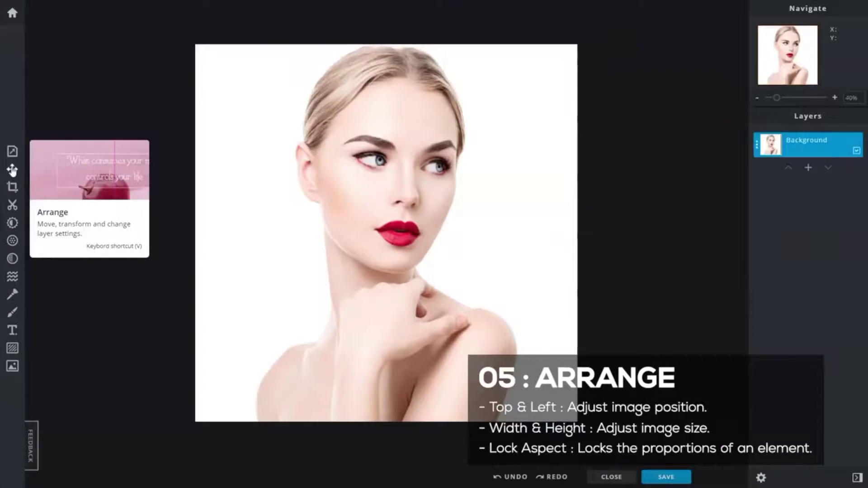
Clear the image's top and left position offsets in the Arrange panel.
{"action": "left_click", "coordinate": [12, 170]}
{"action": "left_click", "coordinate": [129, 43]}
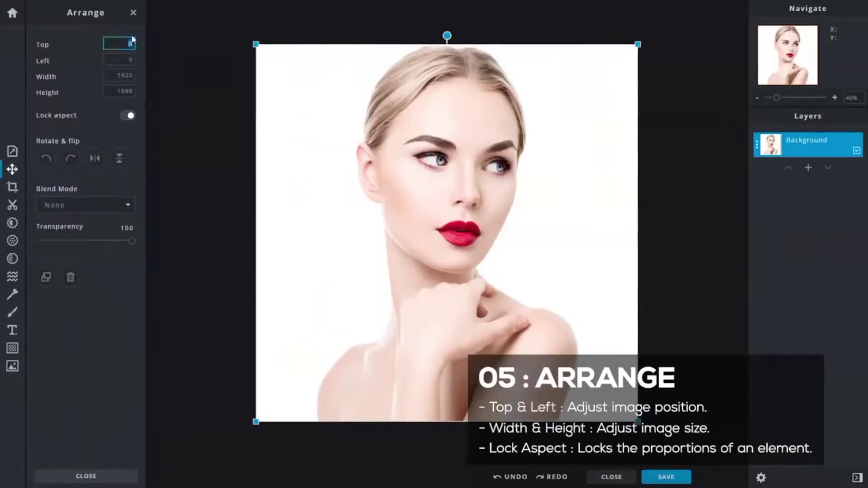
{"action": "type", "text": "500"}
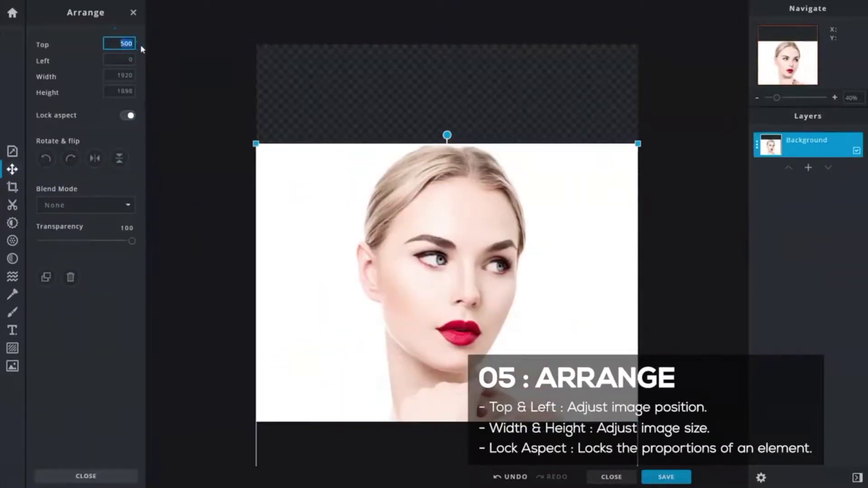
{"action": "key", "text": "BackSpace"}
{"action": "left_click", "coordinate": [135, 59]}
{"action": "type", "text": "5"}
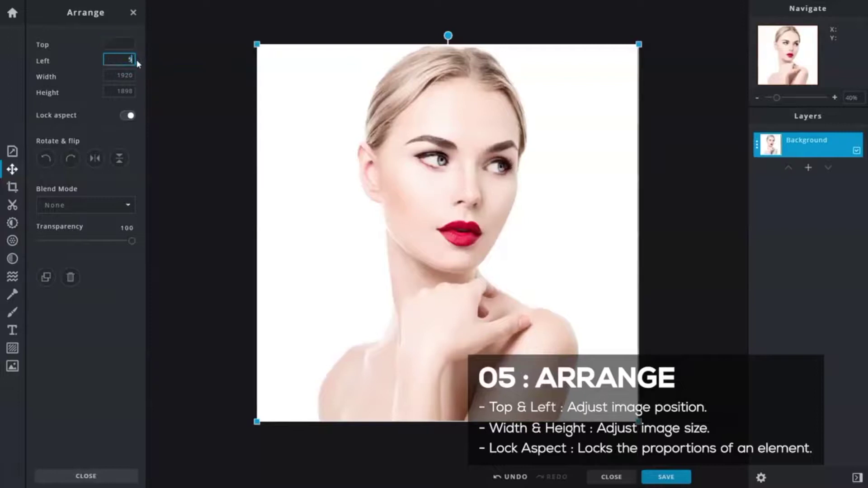
{"action": "type", "text": "00"}
{"action": "double_click", "coordinate": [135, 60]}
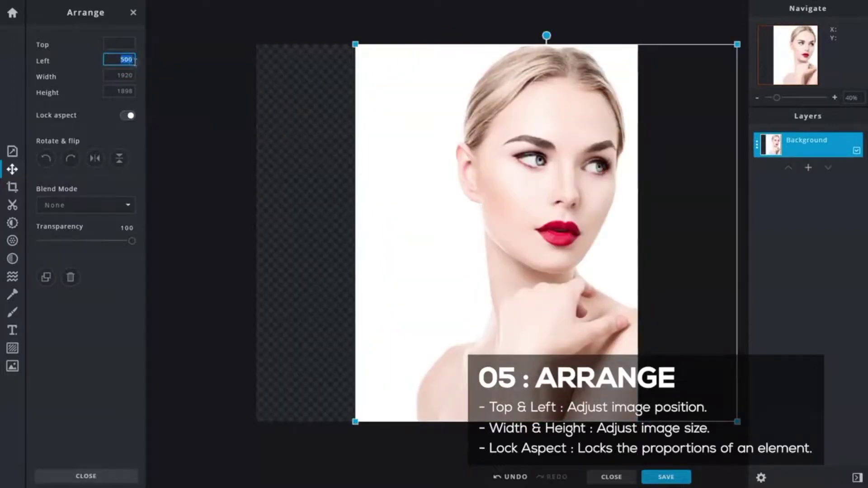
{"action": "key", "text": "BackSpace"}
Resize the image to 900 px wide and 1898 px tall.
{"action": "left_click", "coordinate": [113, 75]}
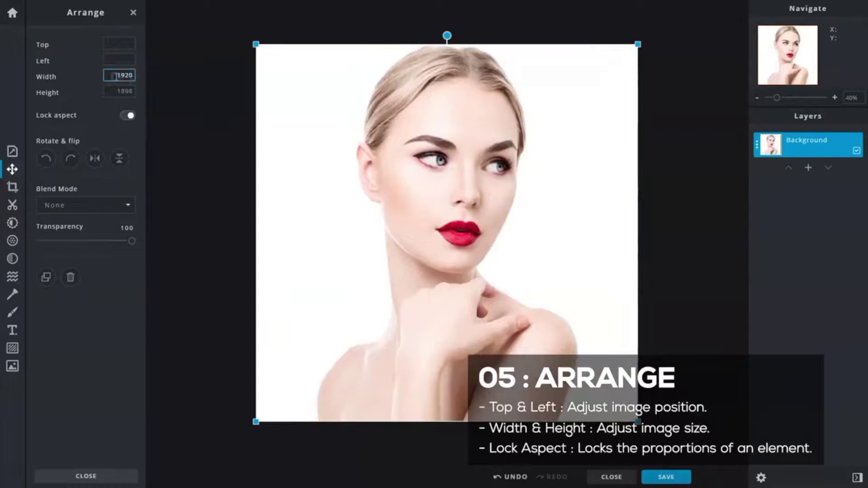
{"action": "type", "text": "900"}
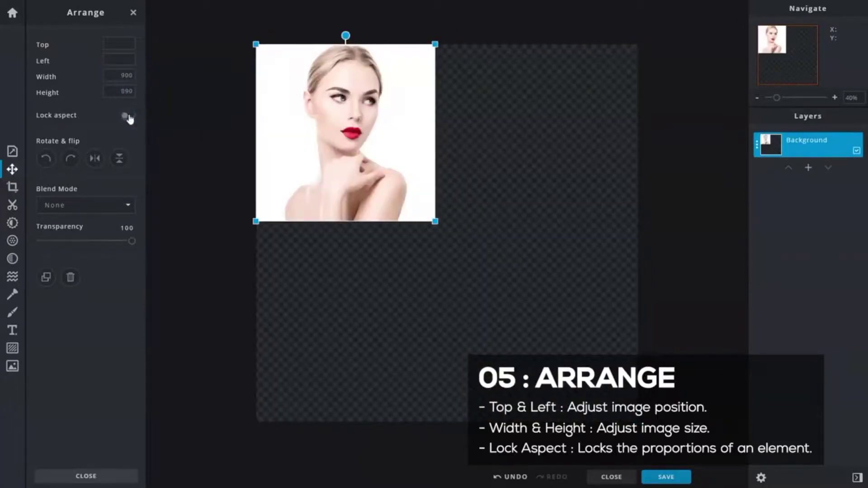
{"action": "left_click", "coordinate": [120, 92]}
{"action": "type", "text": "1898"}
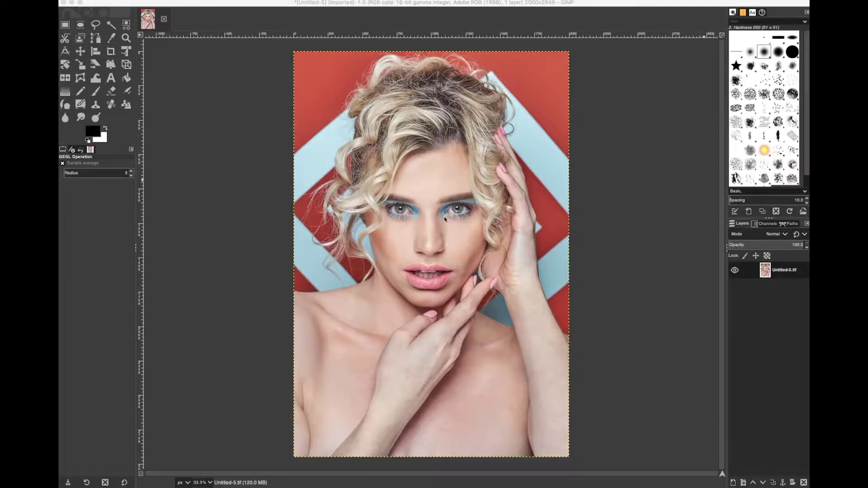
Fuzzy-select the red backdrop at top left, top right and beside the hand, adding patches with Shift.
{"action": "left_click", "coordinate": [65, 26]}
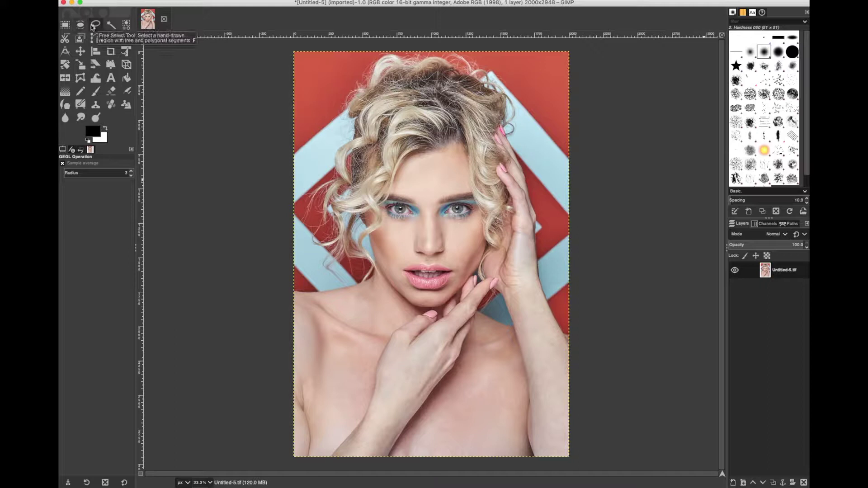
{"action": "left_click", "coordinate": [111, 24]}
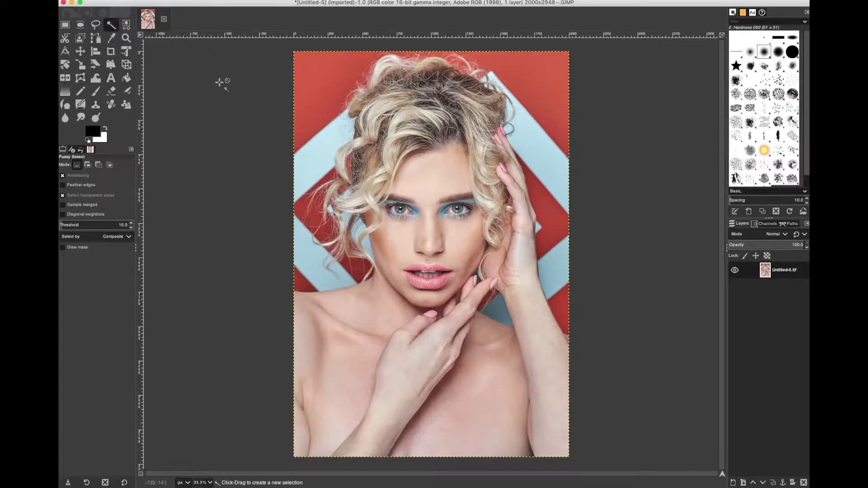
{"action": "left_click", "coordinate": [315, 82]}
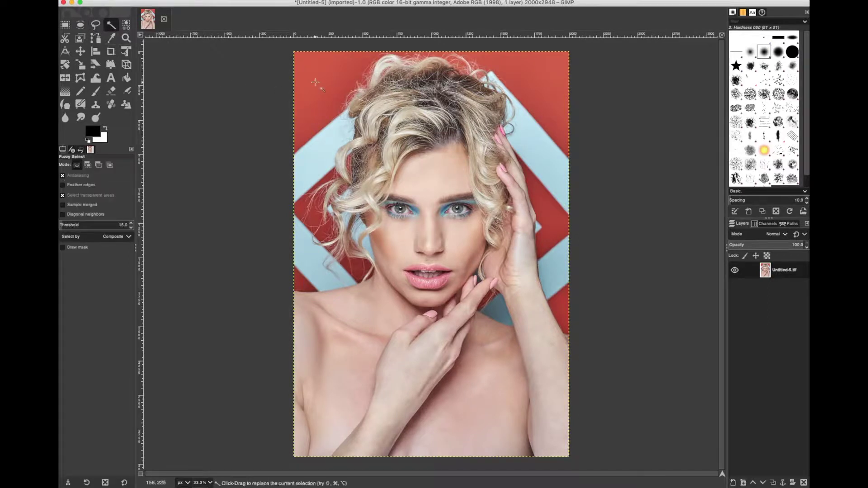
{"action": "left_click", "coordinate": [526, 77]}
{"action": "left_click", "coordinate": [556, 222]}
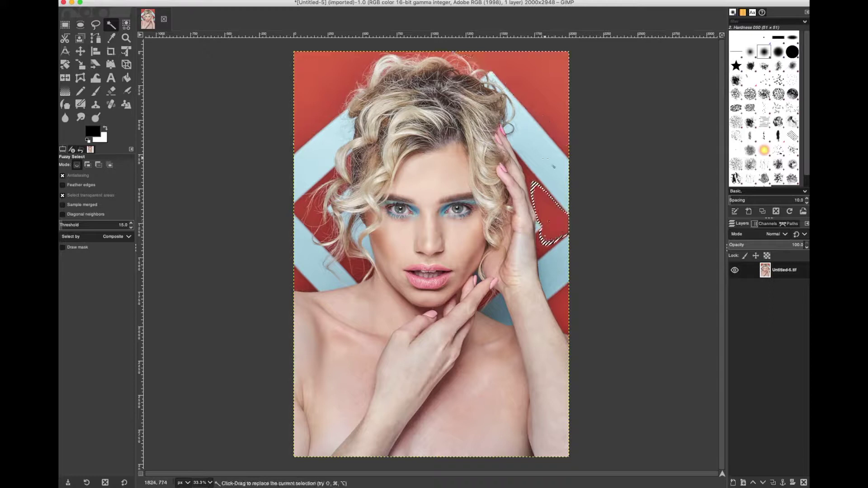
{"action": "key", "text": "shift"}
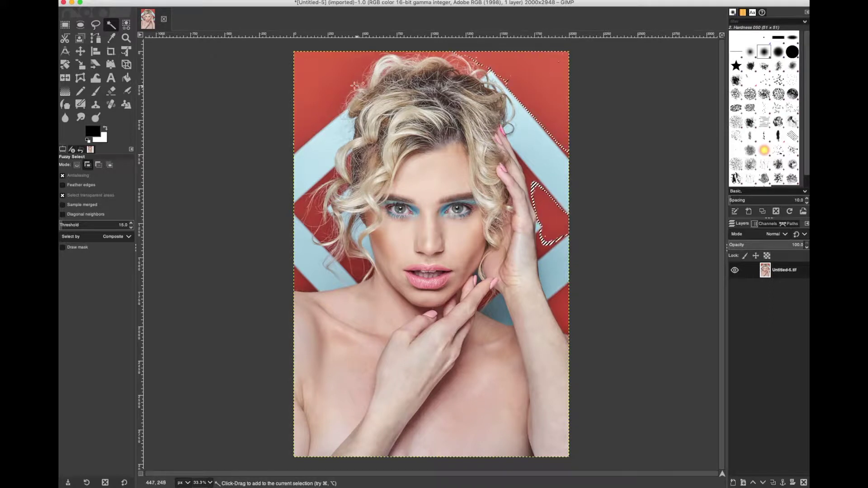
{"action": "left_click", "coordinate": [336, 95]}
{"action": "left_click", "coordinate": [302, 210]}
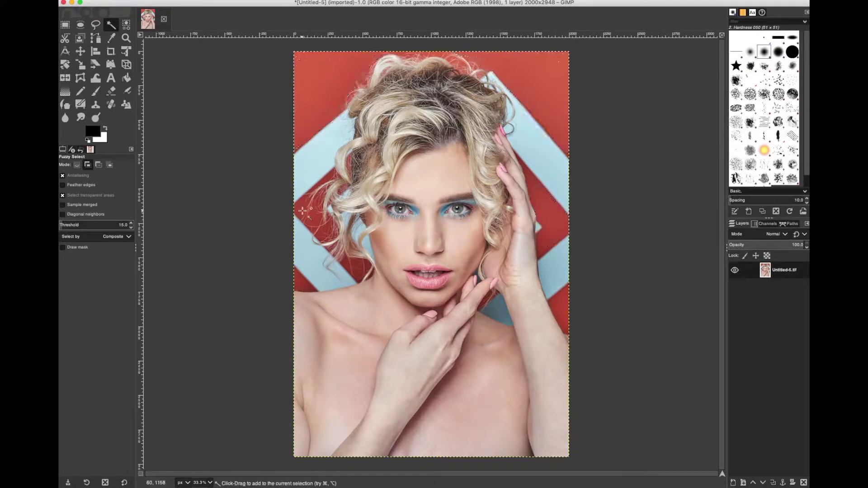
Try a Cyan–Red shift on the selection in Color Balance, then reset and cancel it.
{"action": "right_click", "coordinate": [558, 97]}
{"action": "mouse_move", "coordinate": [578, 157]}
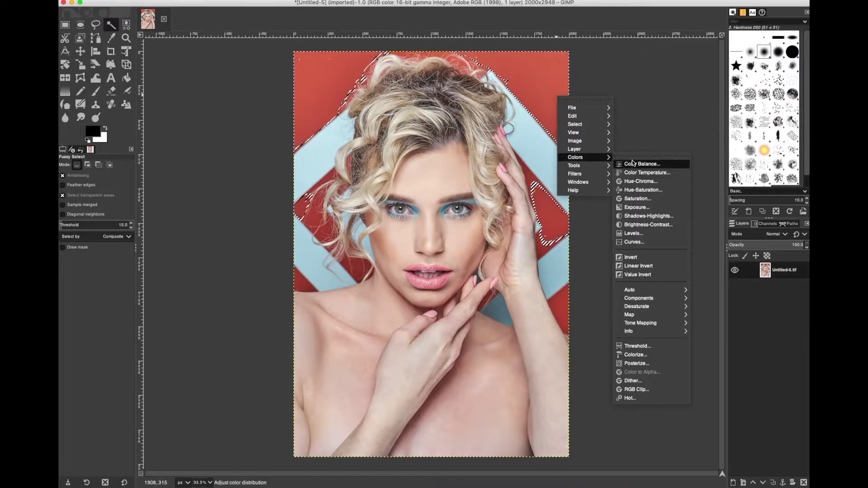
{"action": "left_click", "coordinate": [637, 111]}
{"action": "left_click_drag", "start_coordinate": [508, 355], "coordinate": [546, 356]}
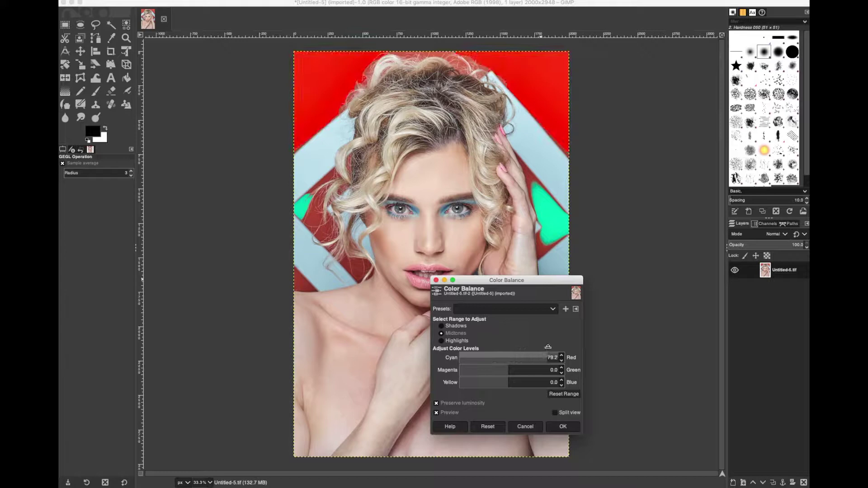
{"action": "left_click", "coordinate": [488, 426]}
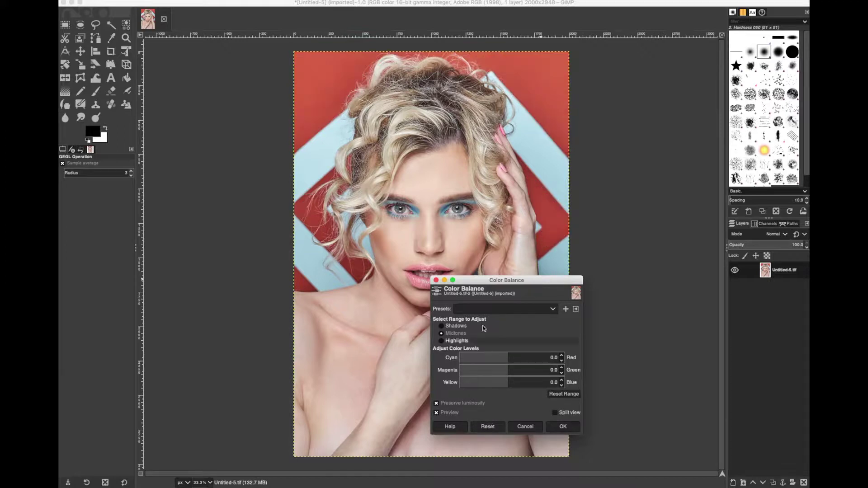
{"action": "left_click", "coordinate": [560, 427]}
Clear the selection with Select > None.
{"action": "right_click", "coordinate": [479, 317]}
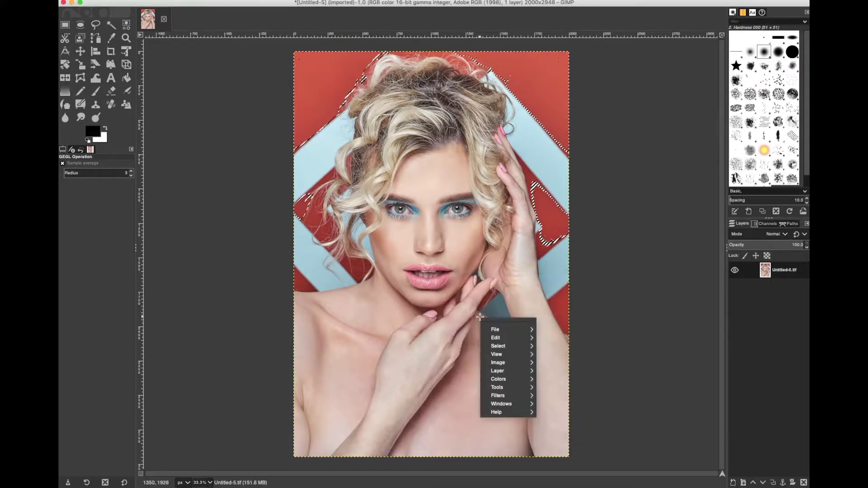
{"action": "mouse_move", "coordinate": [529, 346]}
{"action": "left_click", "coordinate": [554, 360]}
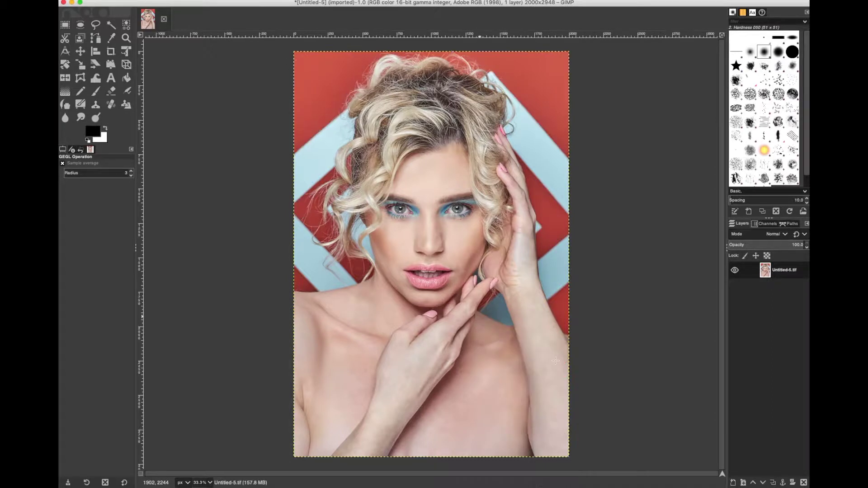
Switch from the Heal tool to Clone, paint a test stroke on the background, and undo it.
{"action": "left_click", "coordinate": [113, 103]}
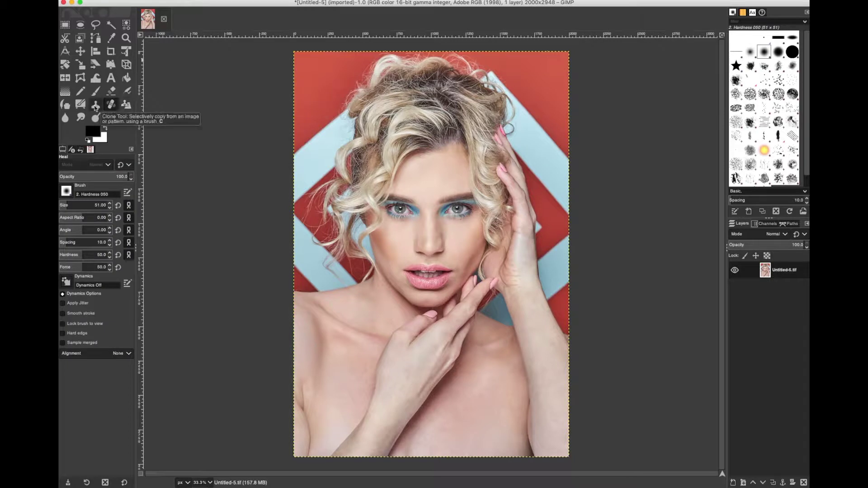
{"action": "left_click", "coordinate": [96, 104]}
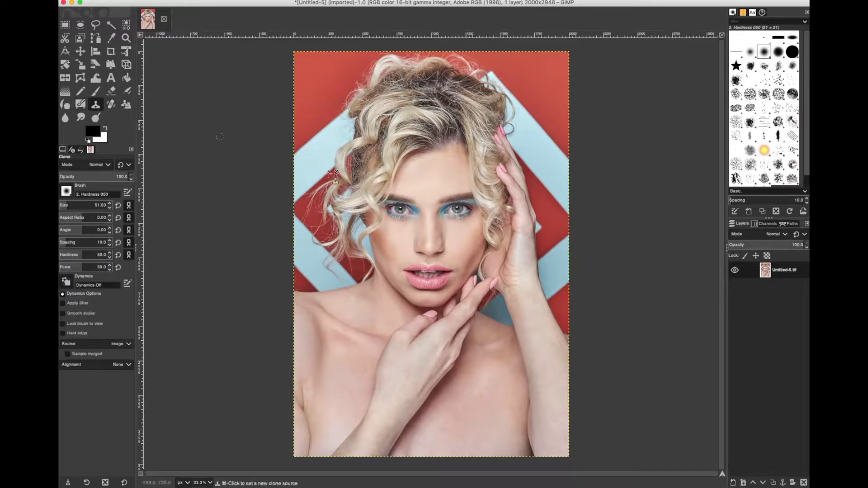
{"action": "left_click", "coordinate": [437, 180]}
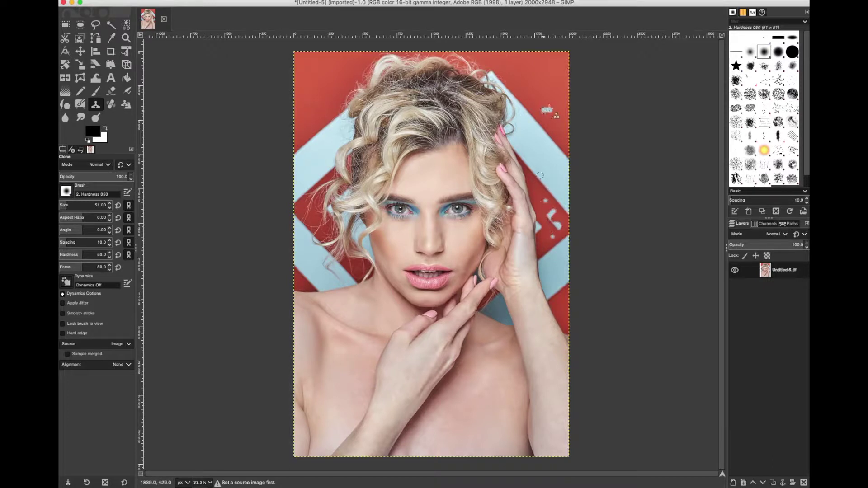
{"action": "key", "text": "super+z"}
{"action": "right_click", "coordinate": [534, 162]}
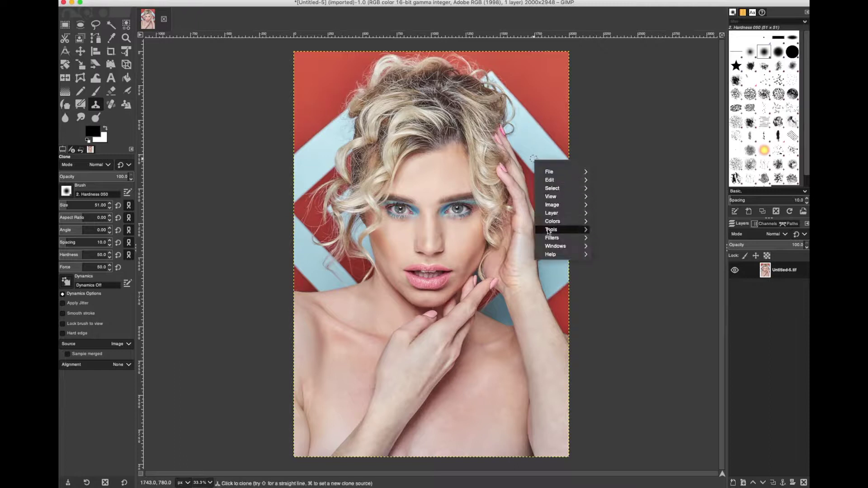
{"action": "mouse_move", "coordinate": [551, 248]}
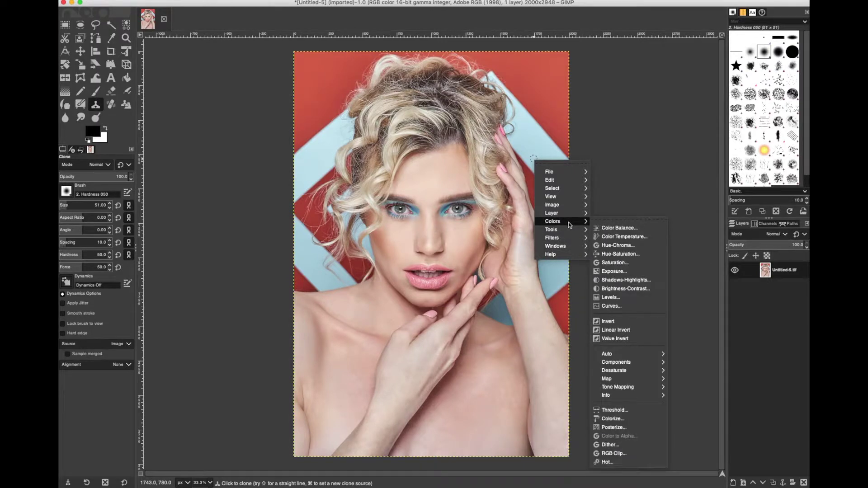
{"action": "mouse_move", "coordinate": [569, 216]}
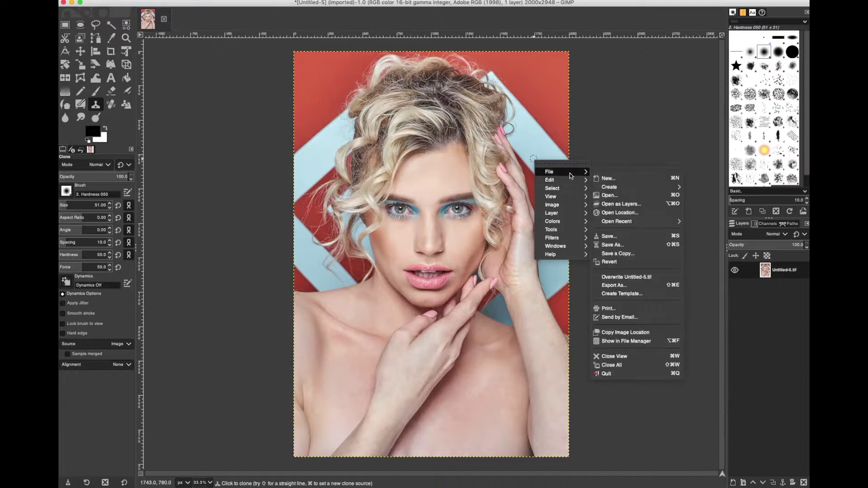
{"action": "key", "text": "Escape"}
{"action": "key", "text": "Escape"}
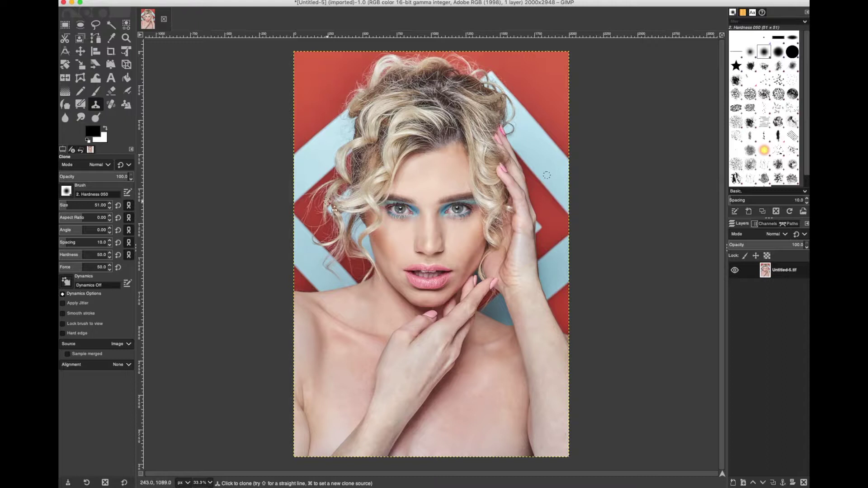
Step through the Perspective Clone, Blur/Sharpen and Ink tools in turn.
{"action": "left_click", "coordinate": [124, 105]}
{"action": "left_click", "coordinate": [71, 122]}
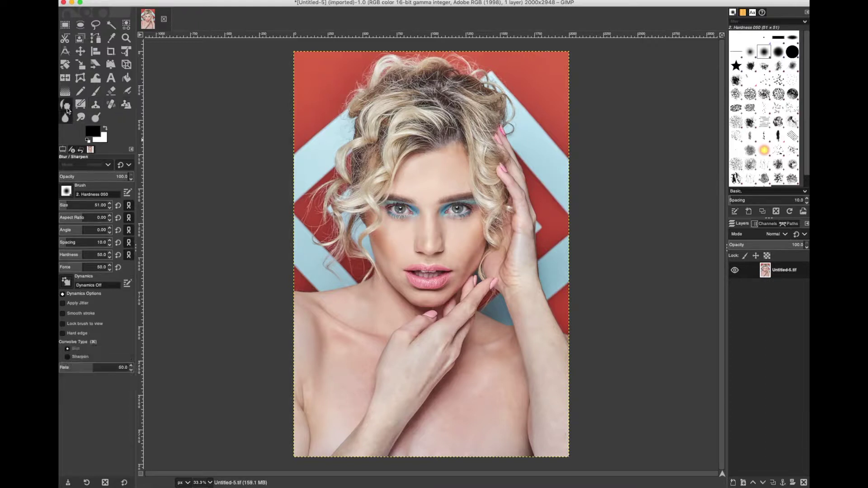
{"action": "left_click", "coordinate": [67, 108]}
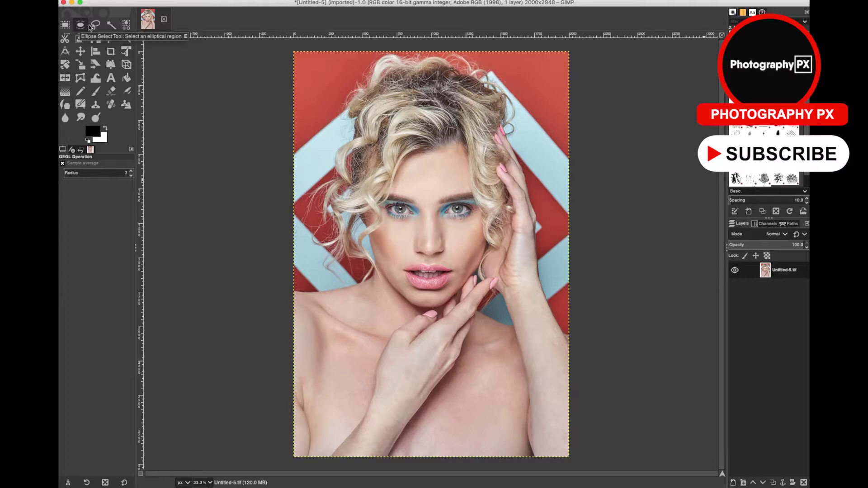
Fuzzy-select the red backdrop at the top left and beside the raised hand.
{"action": "left_click", "coordinate": [110, 24]}
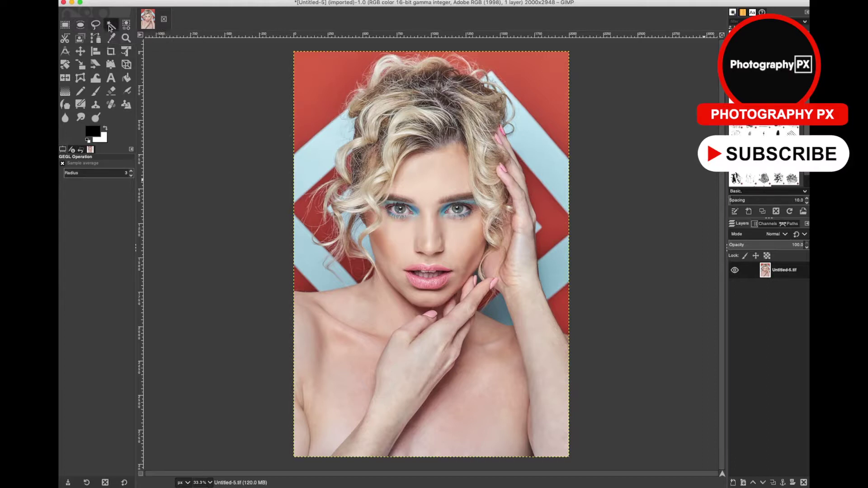
{"action": "left_click", "coordinate": [315, 83]}
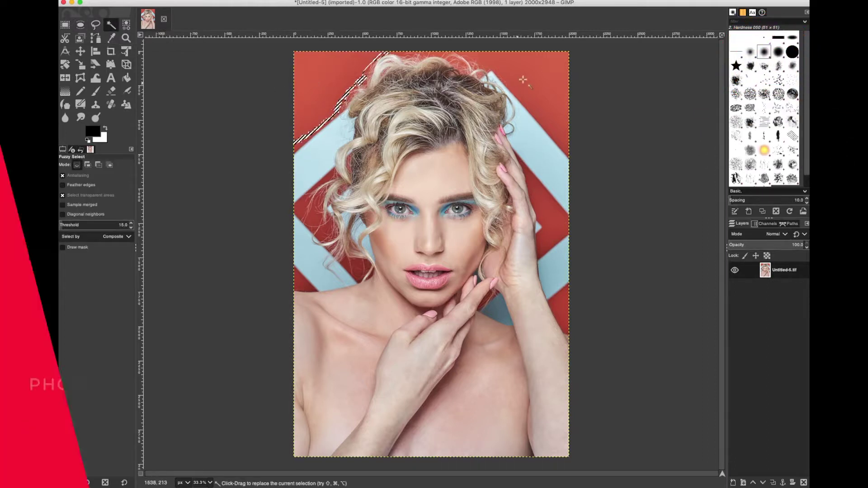
{"action": "left_click", "coordinate": [552, 224]}
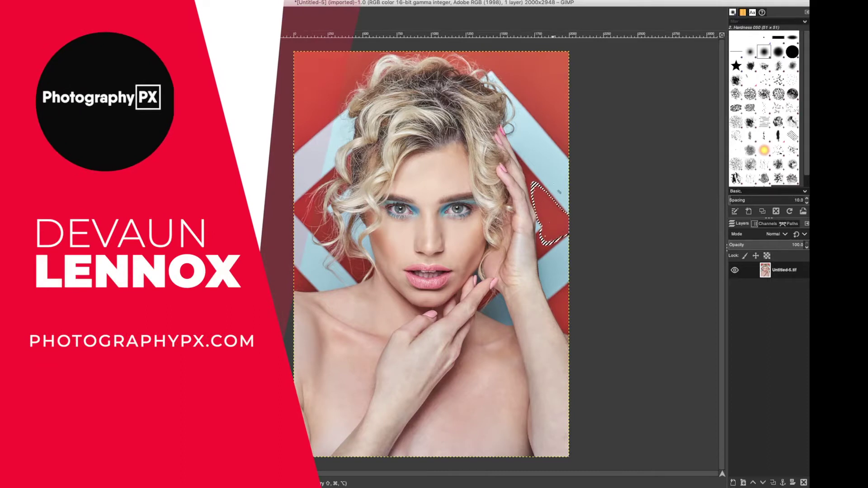